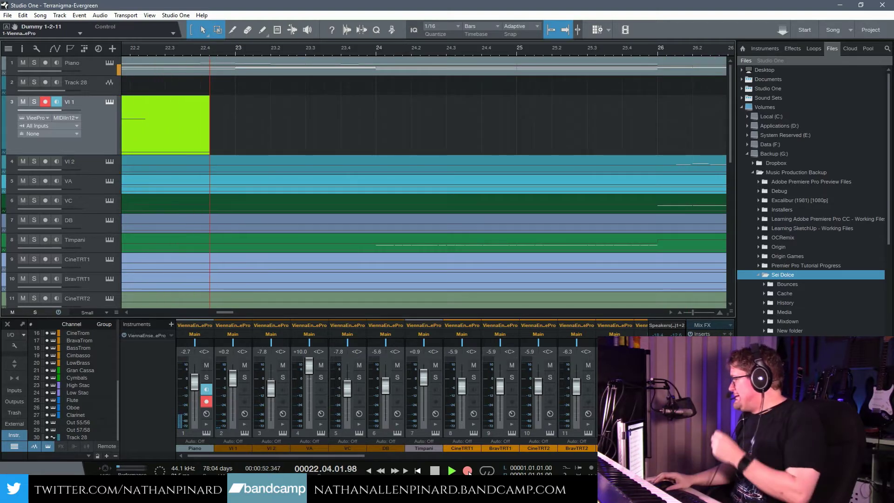
# Finish recording the VI 1 part at about bar 23 and bring the arrangement back to the song's beginning
pyautogui.click(435, 470)
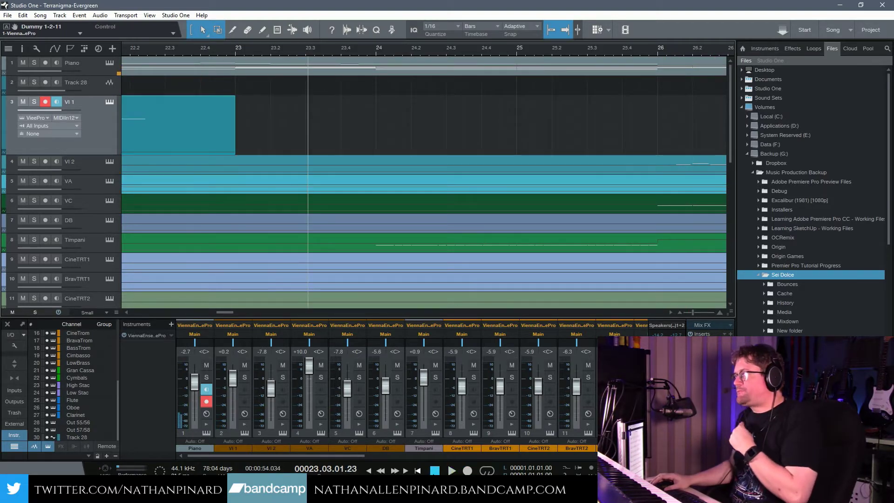
pyautogui.moveTo(230, 312); pyautogui.dragTo(144, 320)
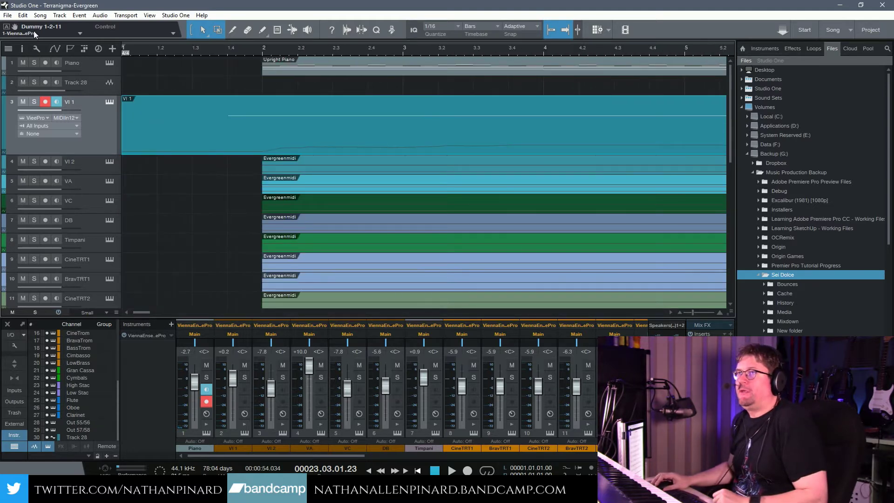
# Arm the VI 2 track, remove its imported MIDI part at the song's beginning, and set its channel level to +0.9 dB
pyautogui.click(78, 162)
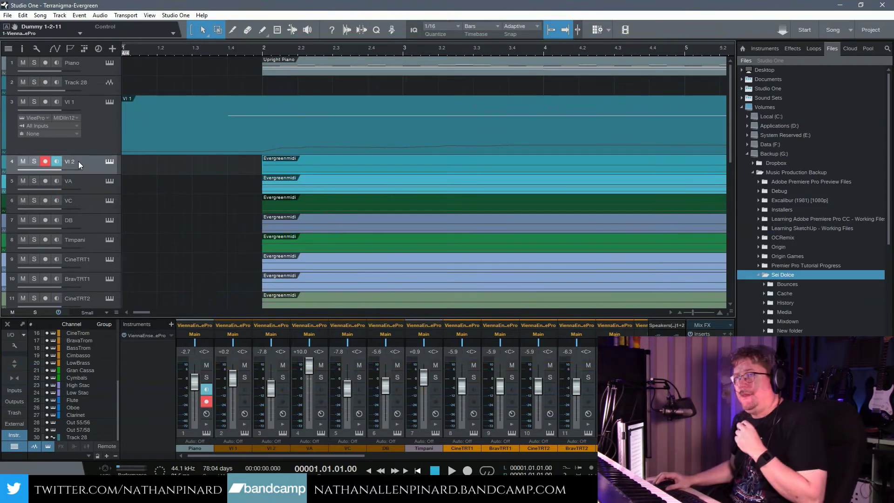
pyautogui.hotkey('ctrl', 'z')
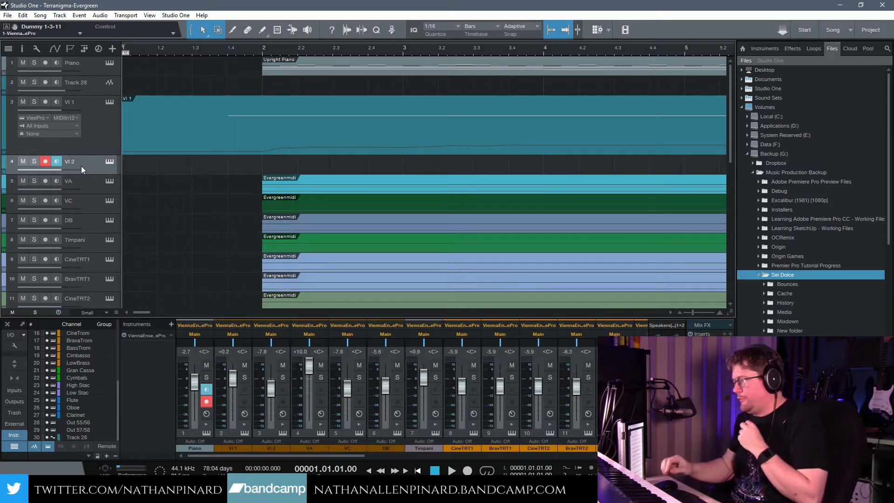
pyautogui.moveTo(273, 395); pyautogui.dragTo(270, 386)
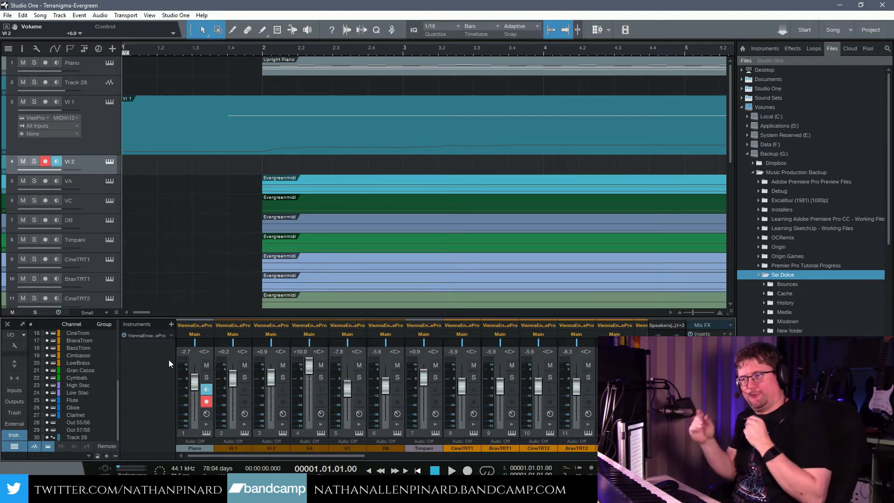
# Record the new VI 2 part up to about bar 23, then return the playhead to the song's start
pyautogui.click(467, 470)
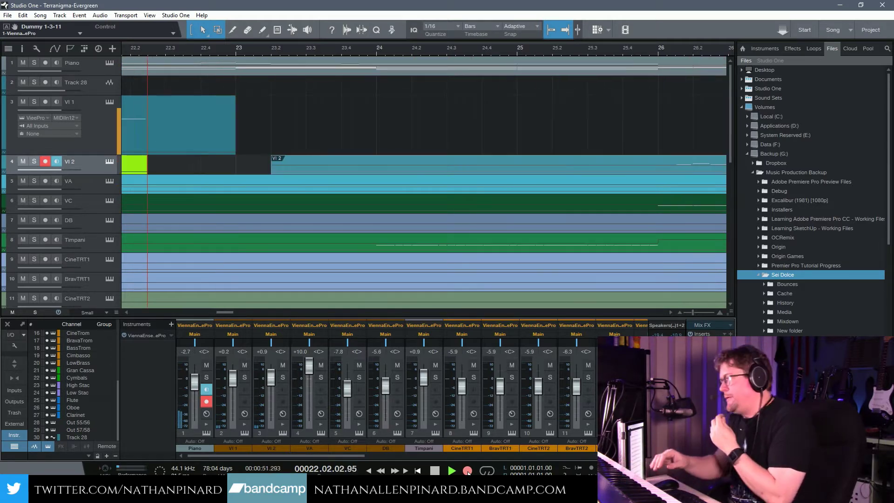
pyautogui.click(434, 471)
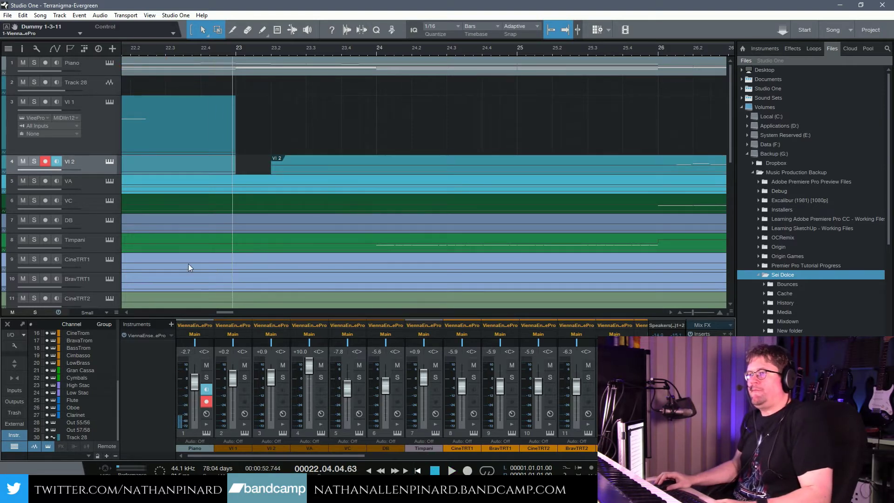
pyautogui.moveTo(228, 312); pyautogui.dragTo(140, 312)
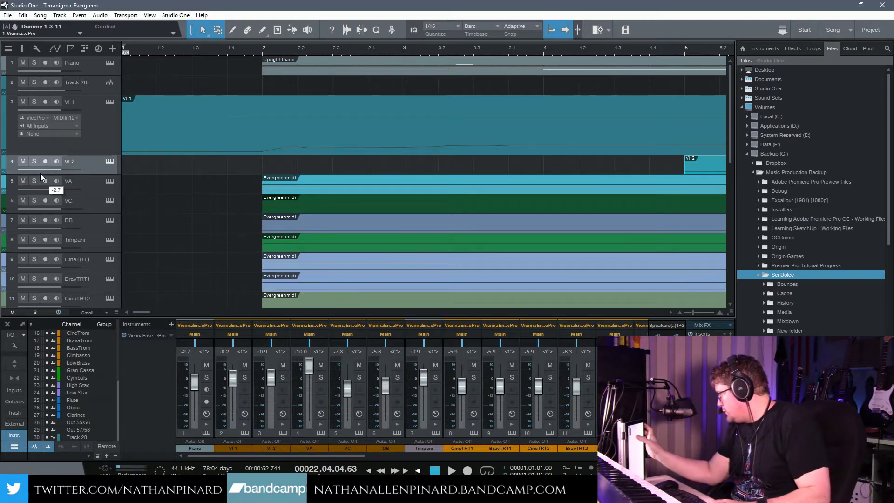
pyautogui.press('Home')
# Arm the VA track with its channel level at -0.1 dB and record a take over the existing clip until about bar 17
pyautogui.click(40, 179)
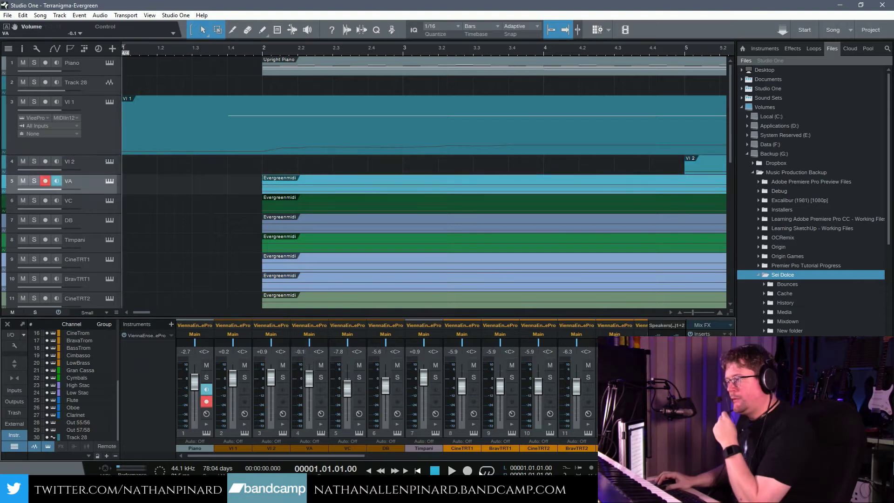
pyautogui.click(467, 470)
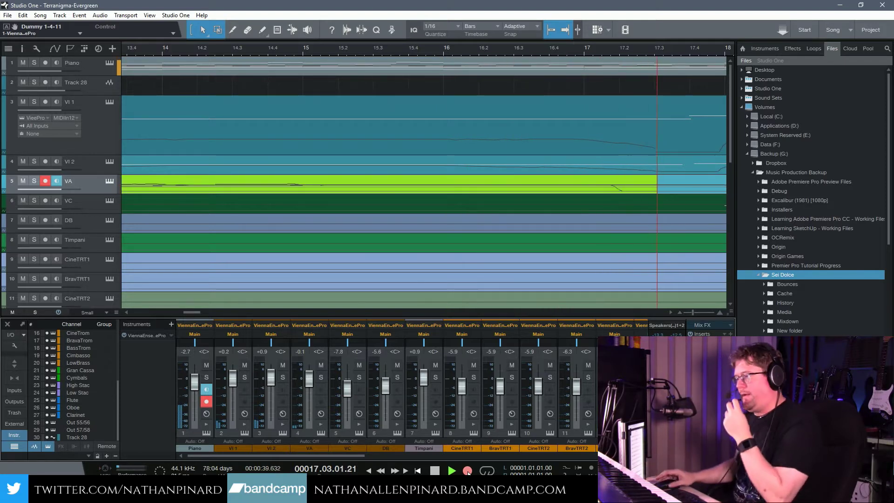
pyautogui.click(435, 471)
pyautogui.moveTo(186, 311); pyautogui.dragTo(136, 311)
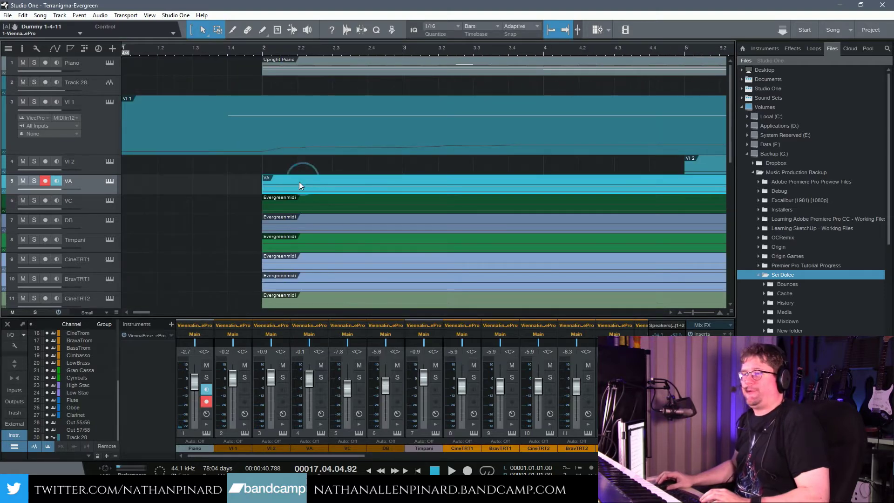
# Split the VA clip just after bar 23, delete the portion before the cut, and return to the song's start
pyautogui.moveTo(145, 311); pyautogui.dragTo(226, 313)
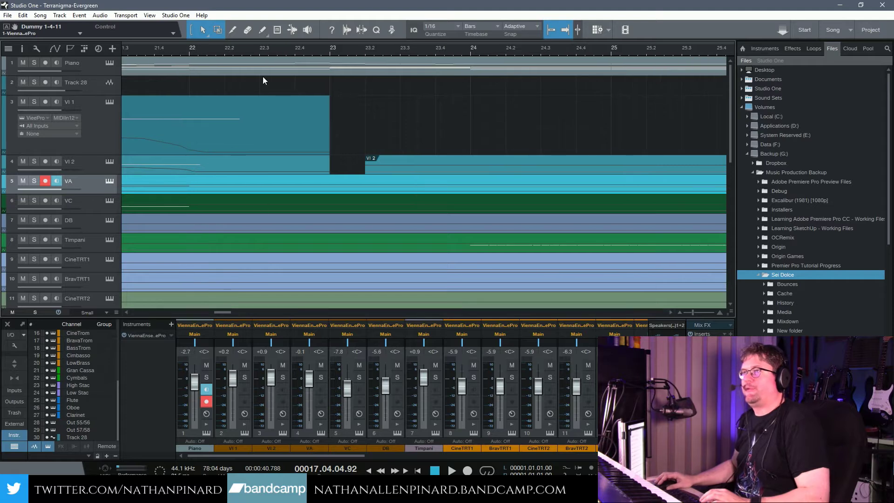
pyautogui.click(231, 29)
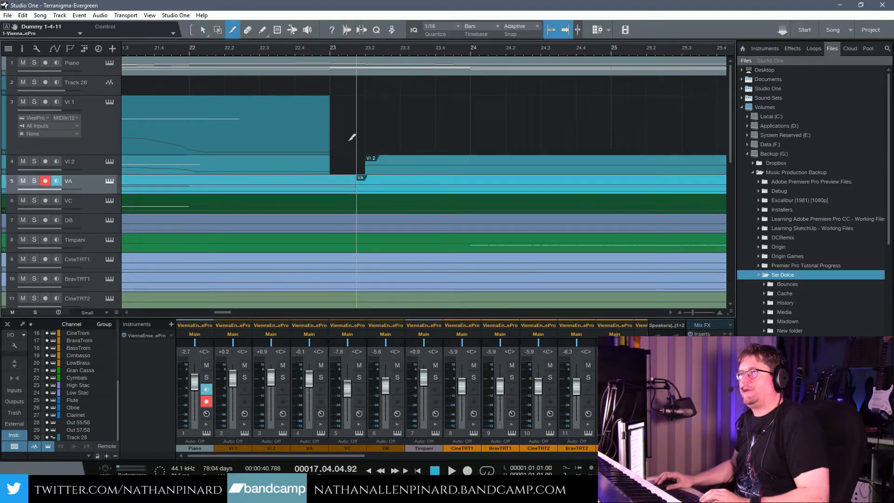
pyautogui.click(204, 31)
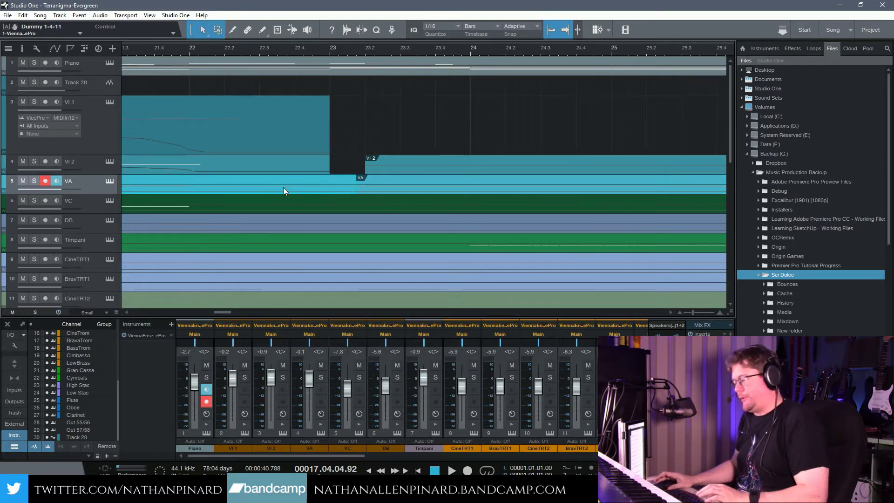
pyautogui.press('Delete')
pyautogui.press('Home')
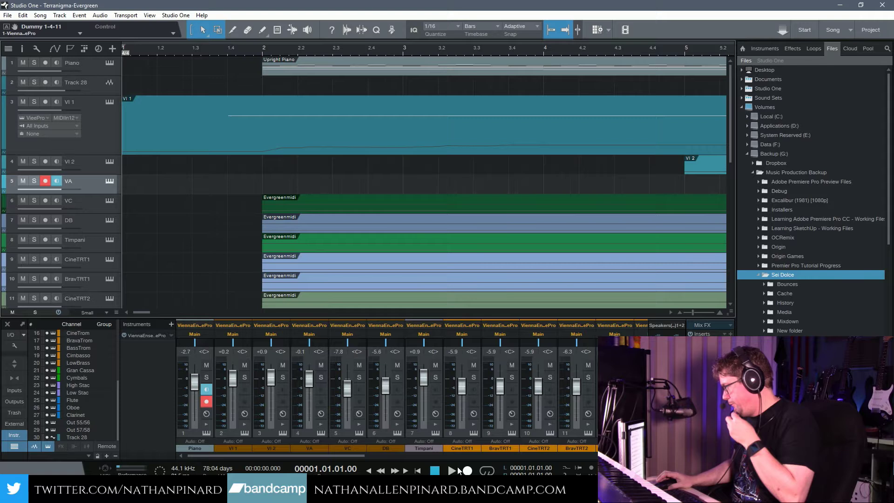
# Record the VA part again from the song's start through bar 23
pyautogui.click(445, 455)
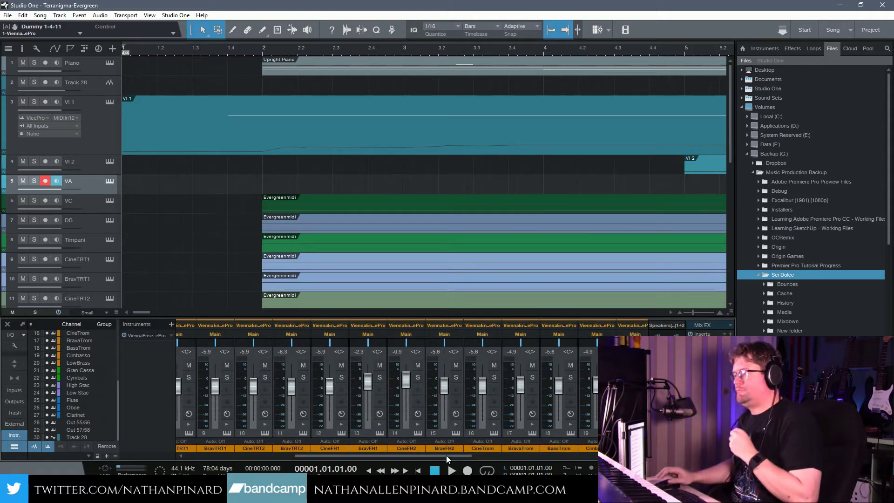
pyautogui.click(467, 470)
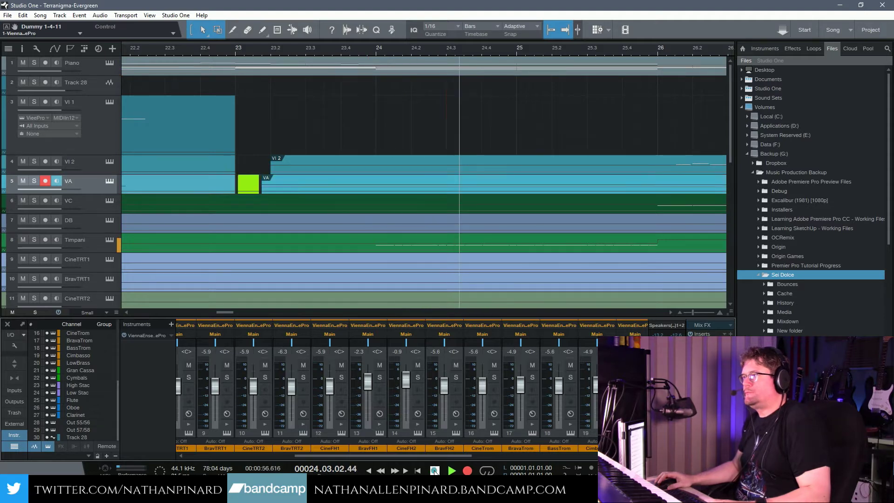
pyautogui.click(434, 471)
# Arm the VC track and set its channel level to -0.1 dB
pyautogui.click(86, 203)
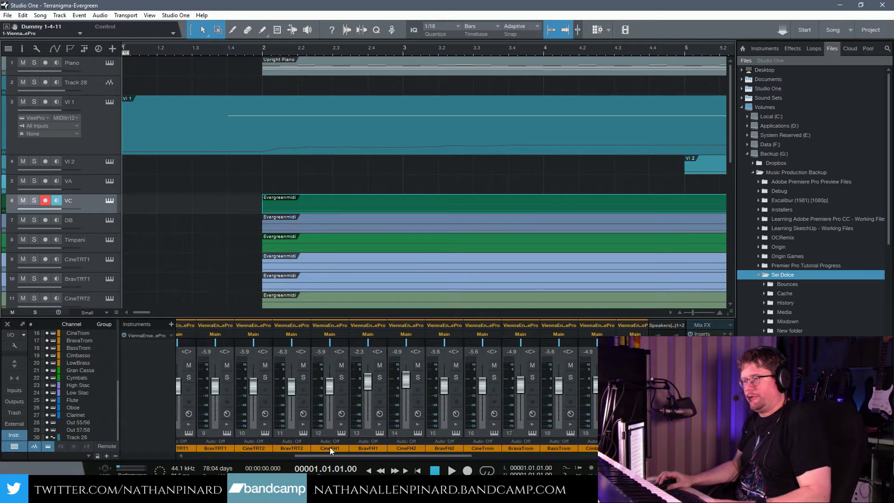
pyautogui.moveTo(338, 457); pyautogui.dragTo(163, 466)
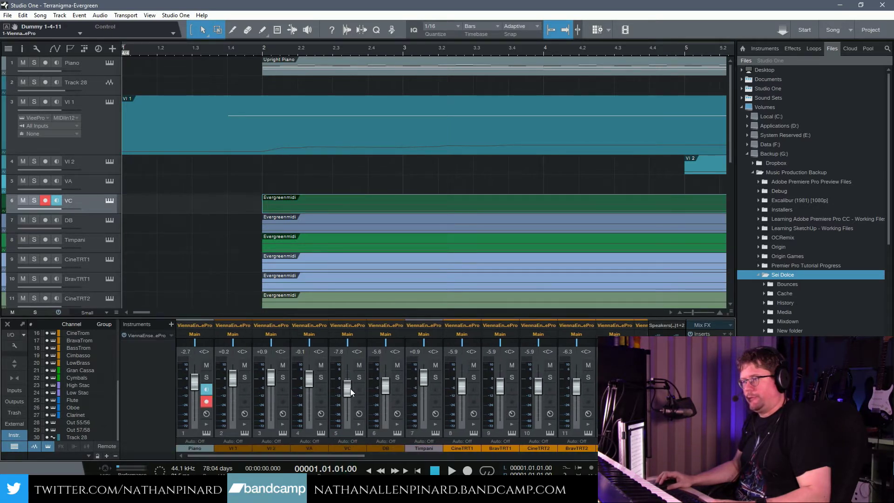
pyautogui.moveTo(345, 389); pyautogui.dragTo(345, 379)
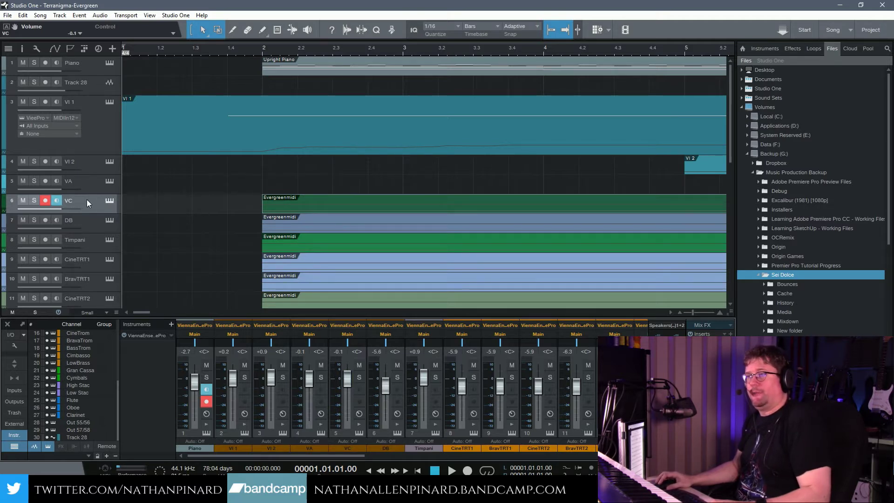
# Split the VC clip just after bar 23 and delete the portion before the cut
pyautogui.moveTo(142, 313); pyautogui.dragTo(225, 323)
pyautogui.click(232, 30)
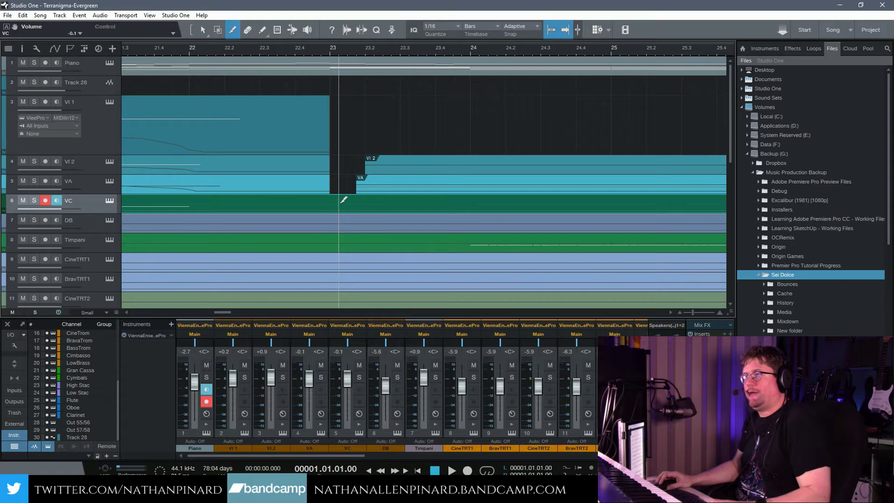
pyautogui.click(340, 200)
pyautogui.moveTo(222, 312); pyautogui.dragTo(142, 312)
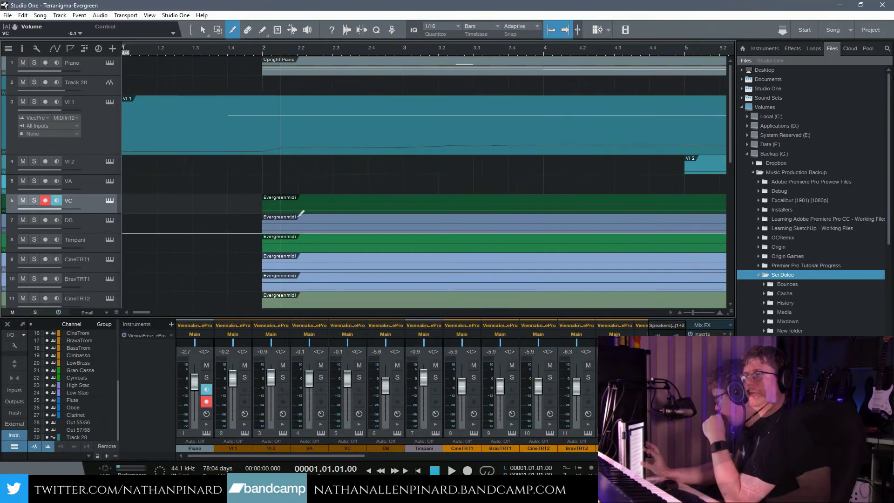
pyautogui.press('1')
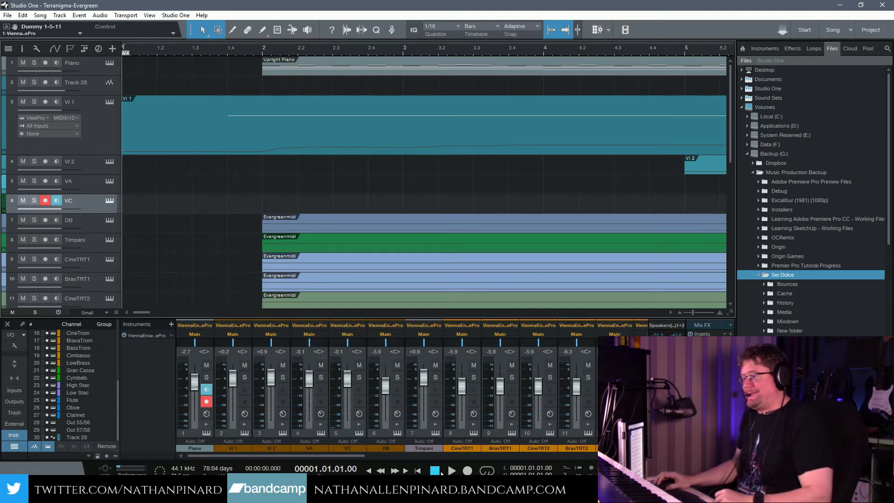
# Record the new VC part from the song's start until about bar 23
pyautogui.click(466, 470)
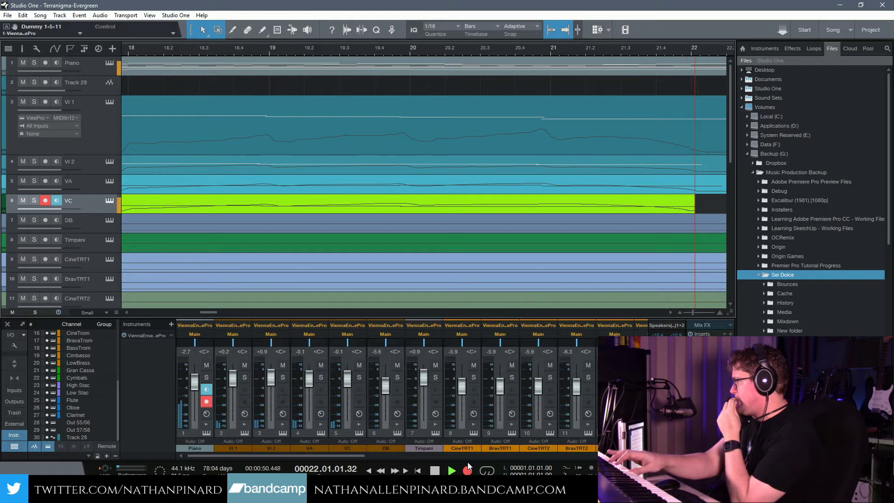
pyautogui.click(434, 469)
pyautogui.moveTo(221, 310); pyautogui.dragTo(143, 311)
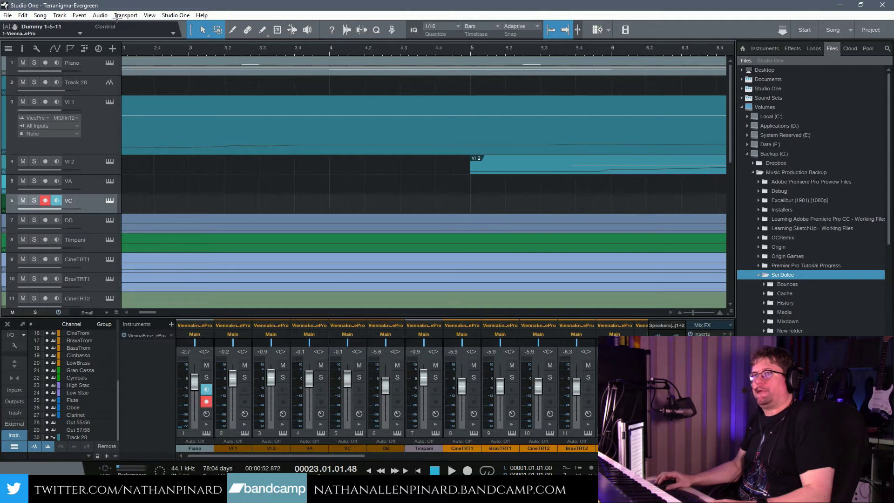
# Set the DB channel level to +0.6 dB, arm the DB track, and record its part until about bar 62
pyautogui.click(8, 15)
pyautogui.click(242, 156)
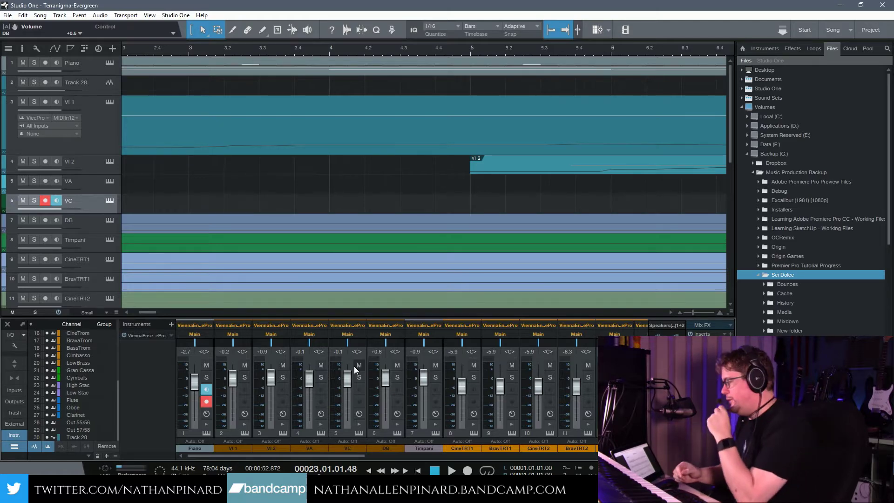
pyautogui.press('Down')
pyautogui.press('KP_Multiply')
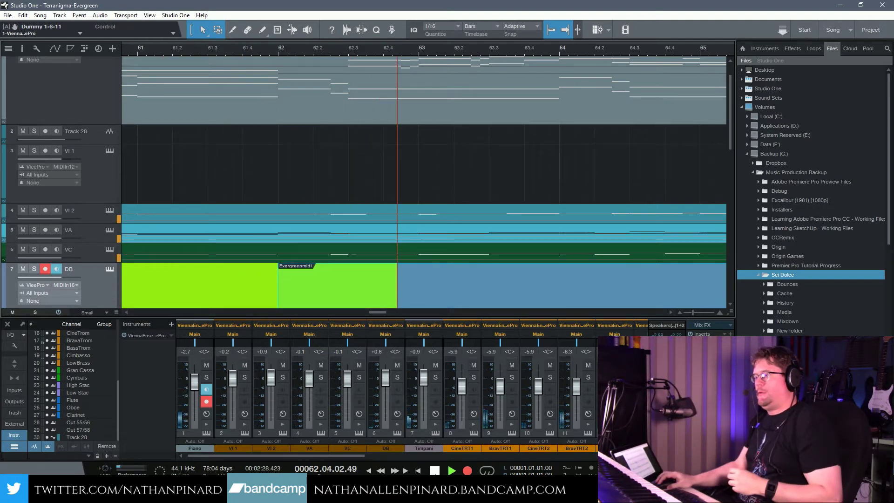
pyautogui.click(434, 470)
# Select the VC track with the arrangement at bar 23 and save the song
pyautogui.moveTo(380, 312); pyautogui.dragTo(226, 324)
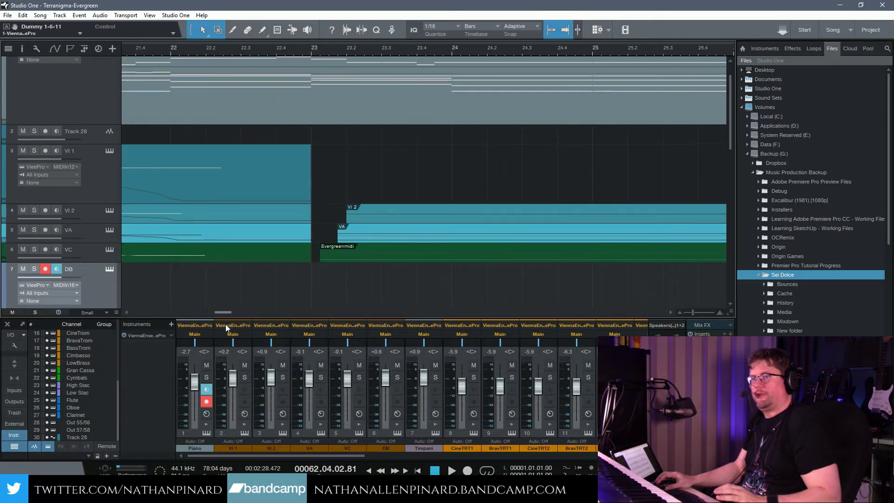
pyautogui.click(72, 252)
pyautogui.click(8, 15)
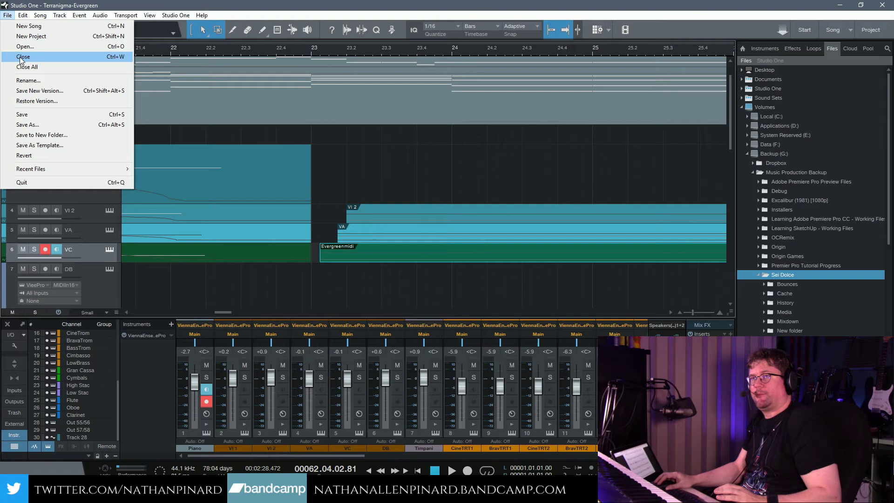
pyautogui.click(31, 115)
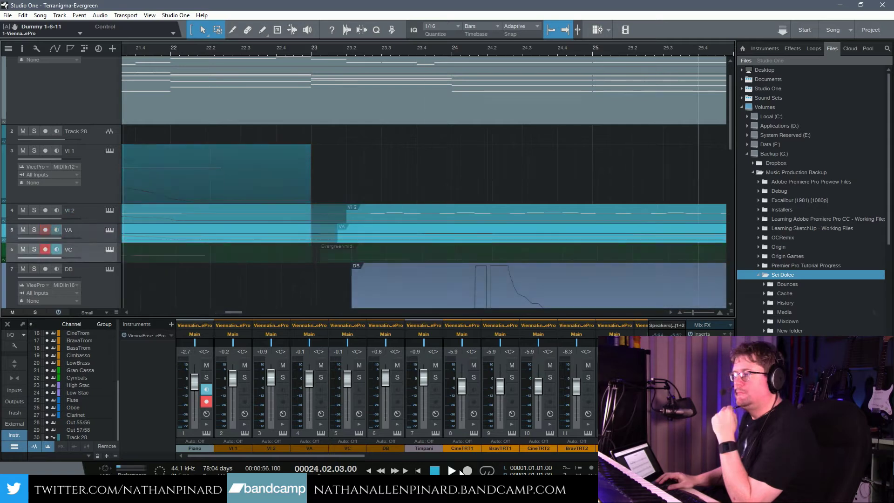
# Record the VC part from about bar 24 to bar 48
pyautogui.click(466, 470)
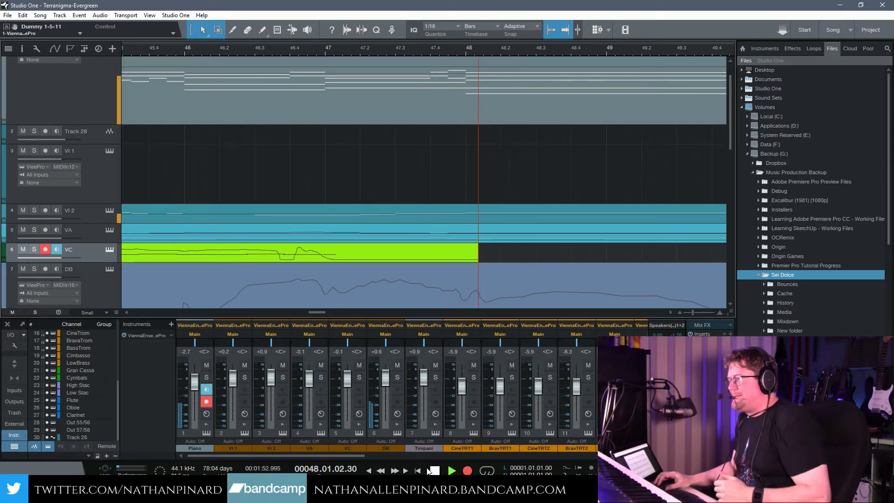
pyautogui.press('space')
# Play the VC part from bar 44, then split it at bar 46 and delete the section after the split
pyautogui.moveTo(317, 312); pyautogui.dragTo(308, 312)
pyautogui.click(230, 52)
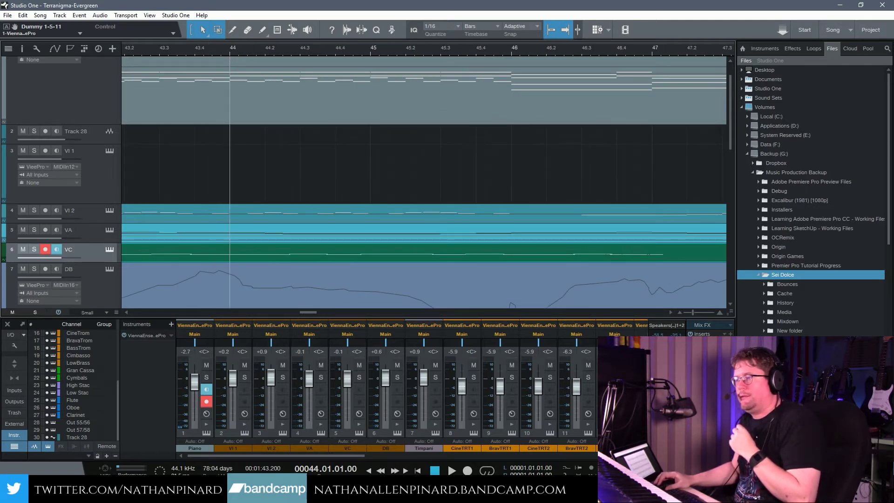
pyautogui.click(450, 470)
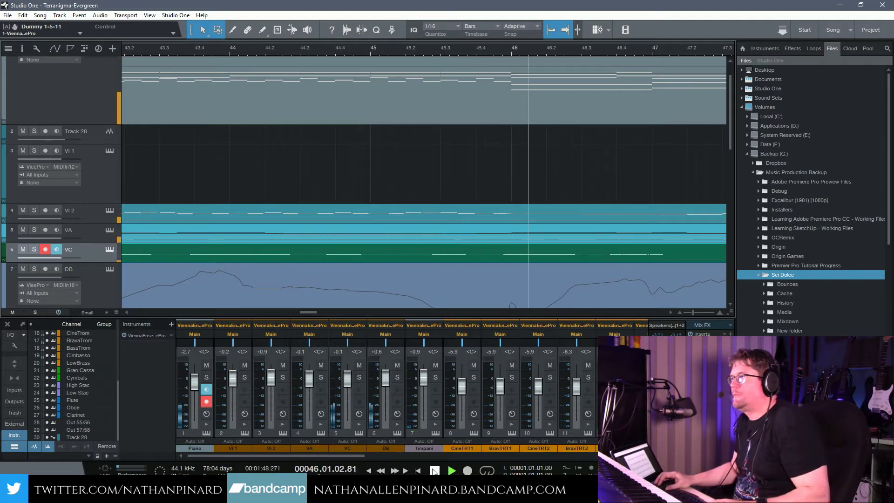
pyautogui.click(434, 471)
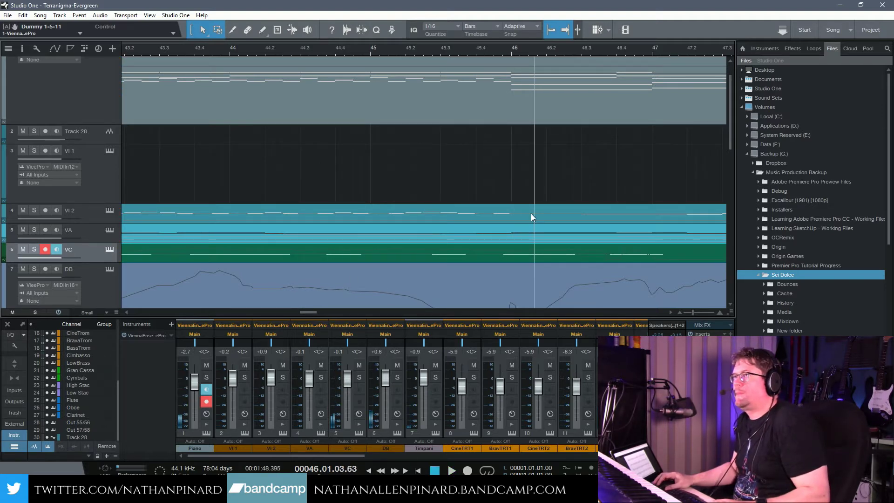
pyautogui.click(231, 29)
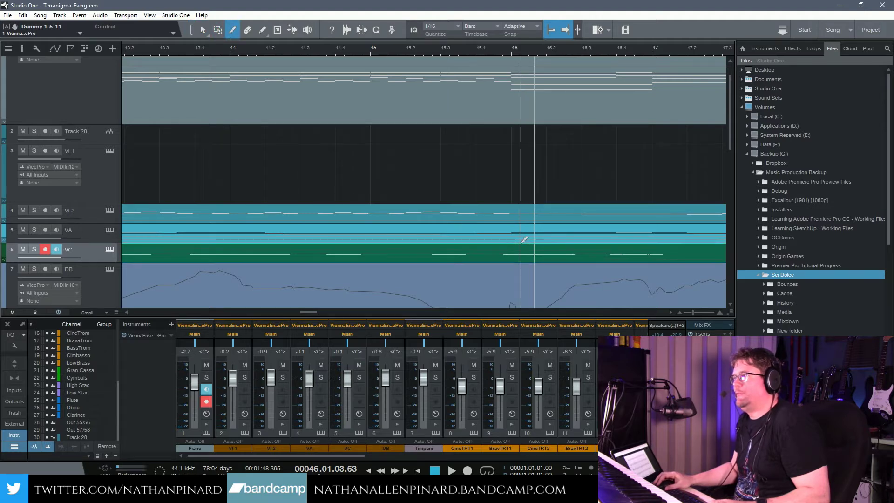
pyautogui.click(515, 245)
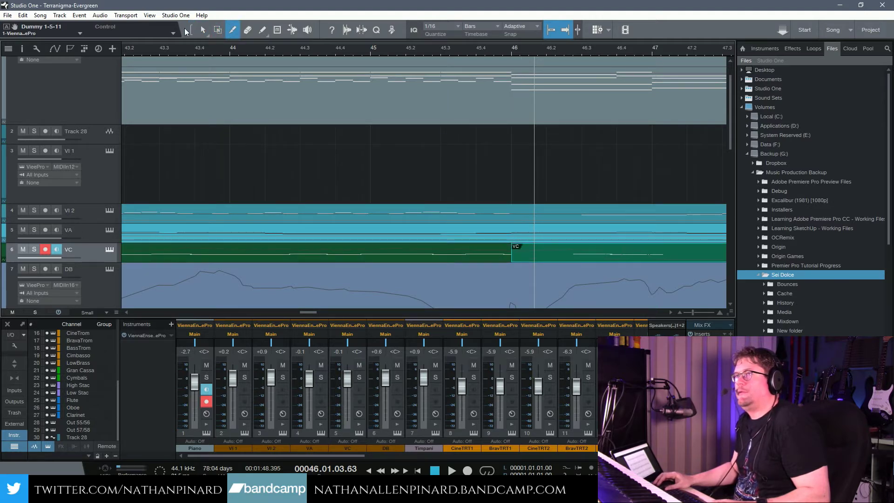
pyautogui.click(202, 31)
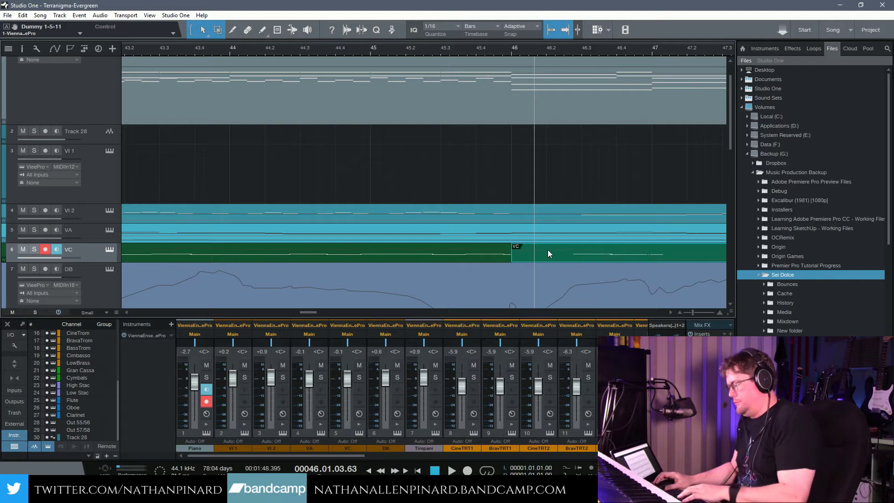
pyautogui.press('Delete')
# Record the VC part again from about bar 44 to about bar 52
pyautogui.click(256, 51)
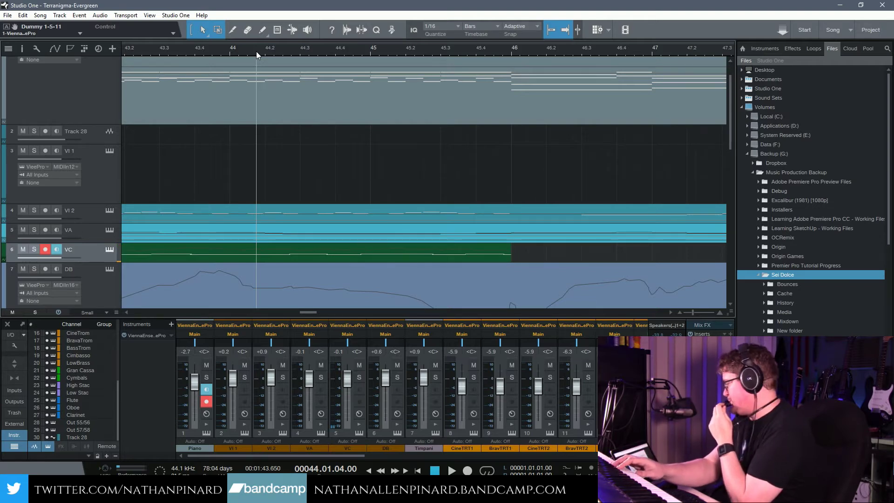
pyautogui.click(232, 54)
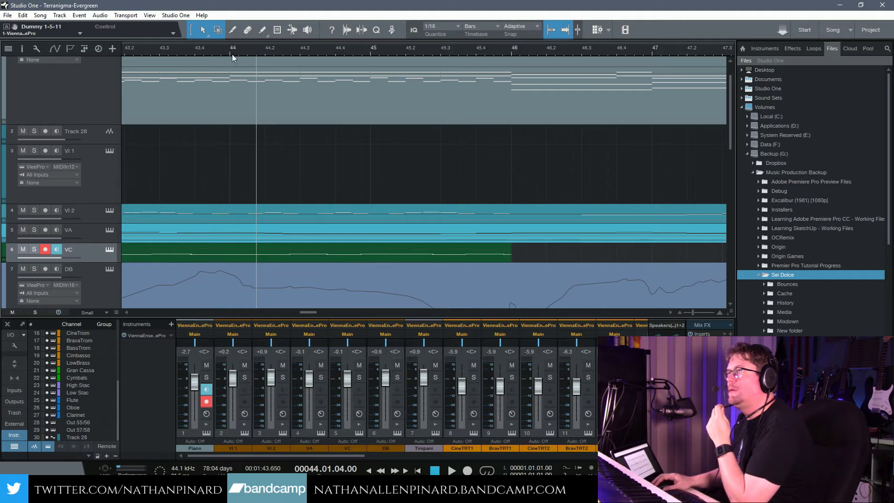
pyautogui.press('KP_Multiply')
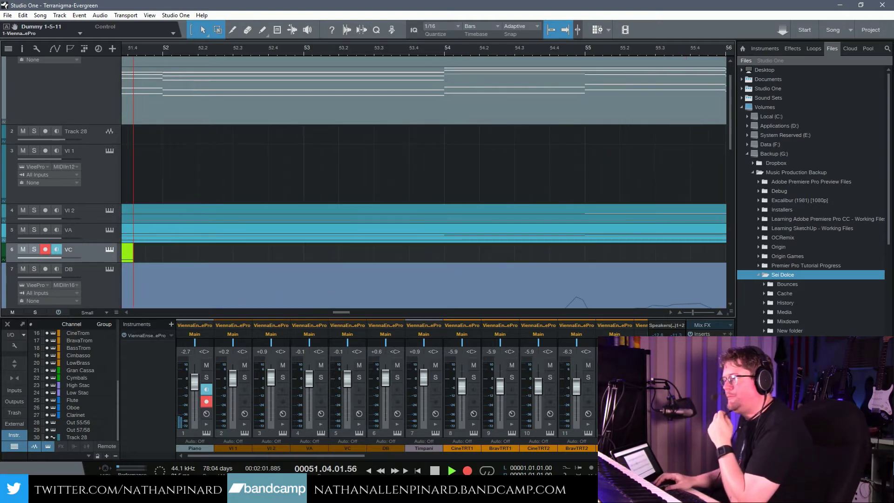
pyautogui.click(435, 471)
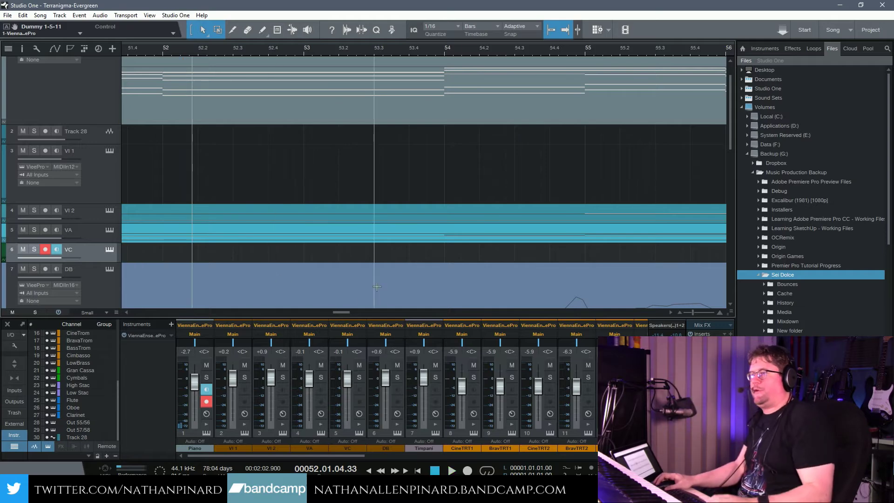
# Arm the VA track and record its new part from bar 26 until the end of bar 50
pyautogui.moveTo(341, 312); pyautogui.dragTo(203, 313)
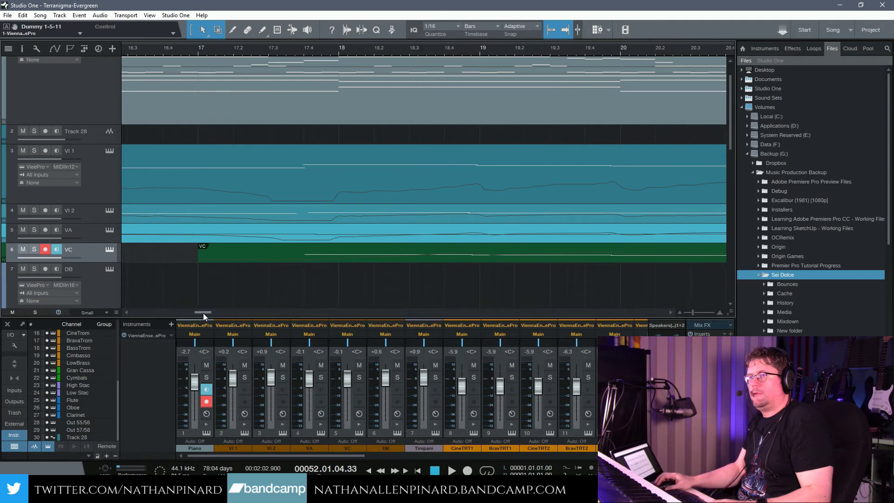
pyautogui.click(45, 230)
pyautogui.click(467, 471)
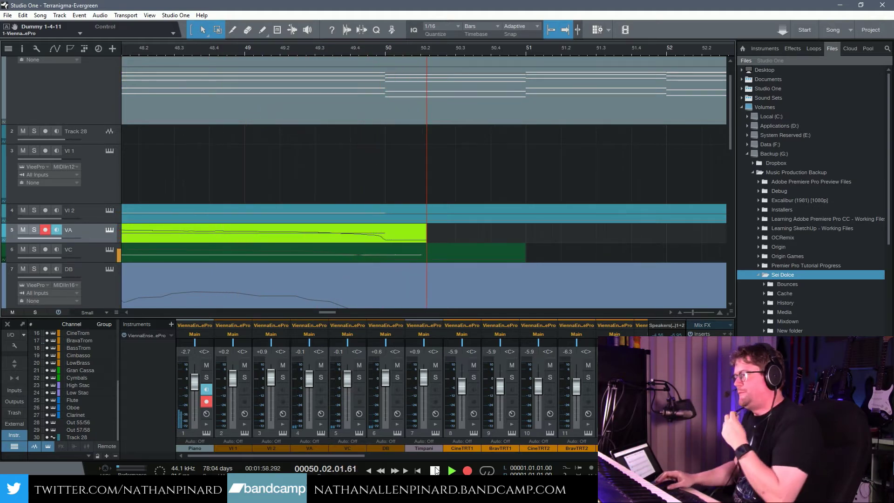
pyautogui.click(435, 470)
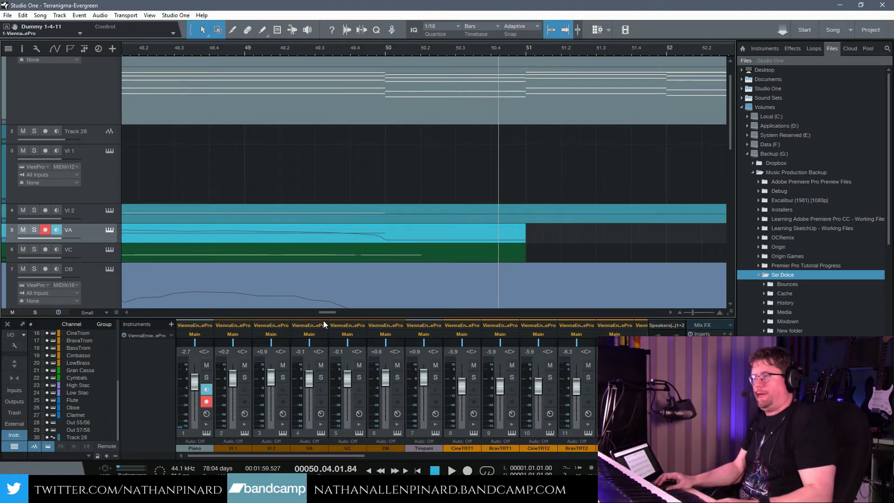
# Enlarge the VA track, solo it, and play its new part from bar 26
pyautogui.moveTo(330, 314); pyautogui.dragTo(237, 325)
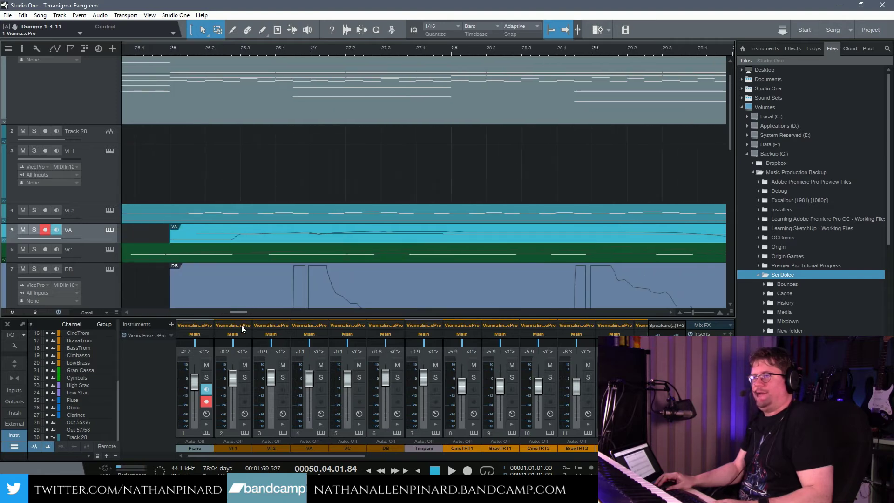
pyautogui.moveTo(93, 241); pyautogui.dragTo(93, 293)
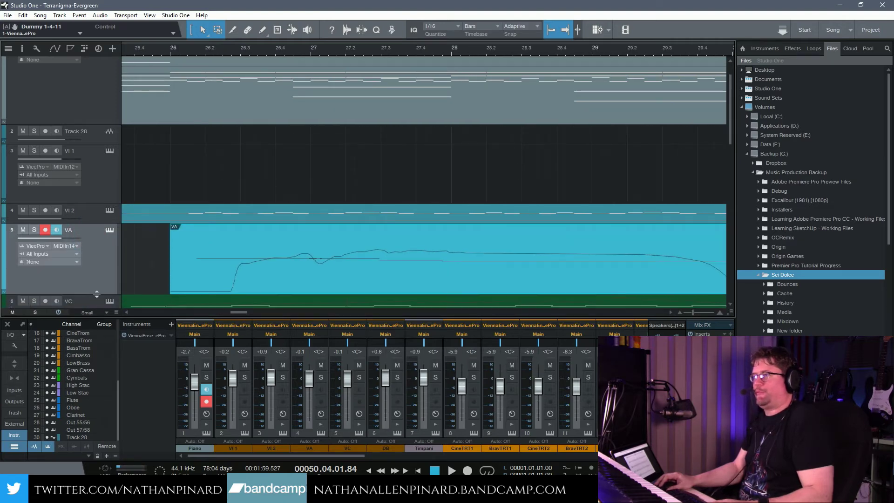
pyautogui.scroll(-3, 427, 152)
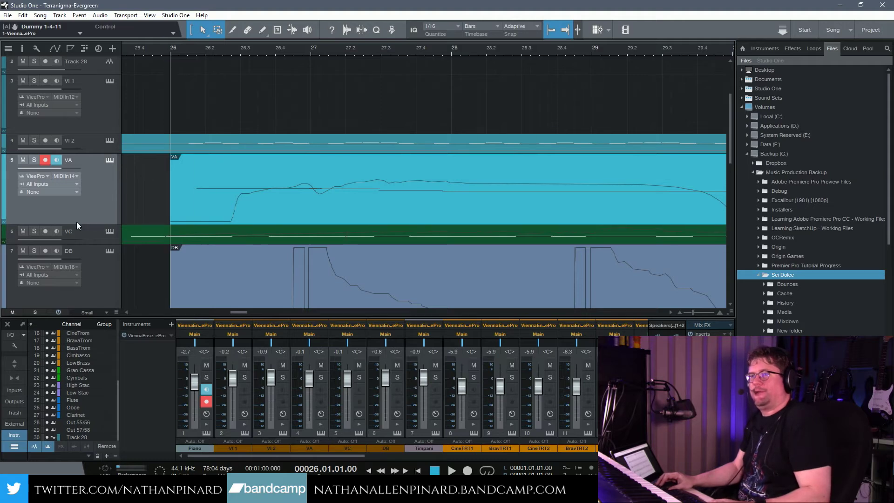
pyautogui.moveTo(79, 223); pyautogui.dragTo(79, 277)
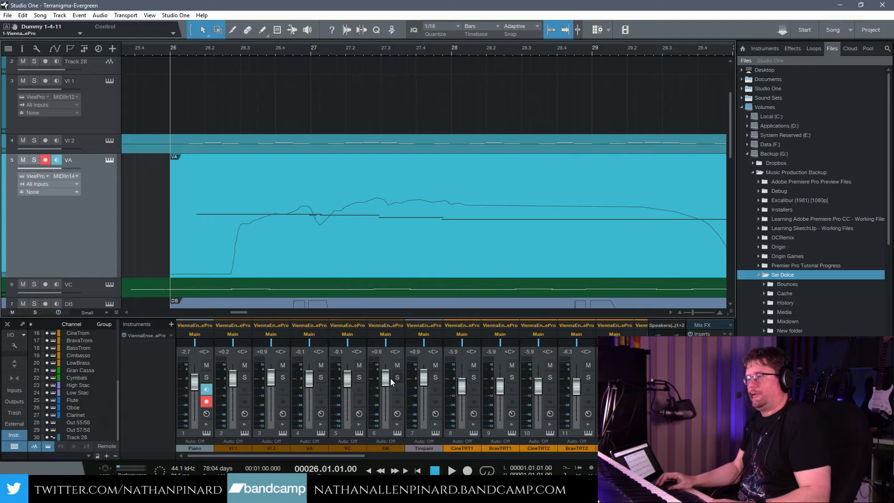
pyautogui.click(33, 159)
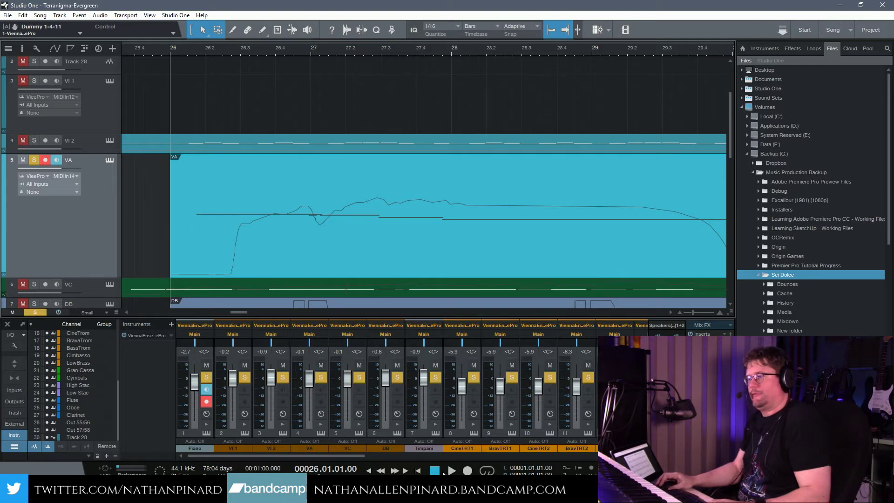
pyautogui.click(450, 471)
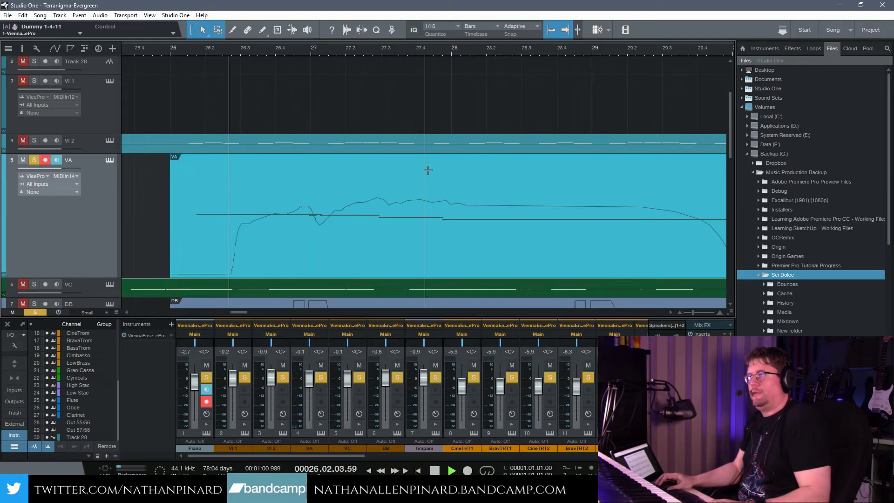
# In the VA part's note editor, delete the short stray E 3 note at bar 27 and extend the following E 3 note to start at bar 27
pyautogui.doubleClick(336, 261)
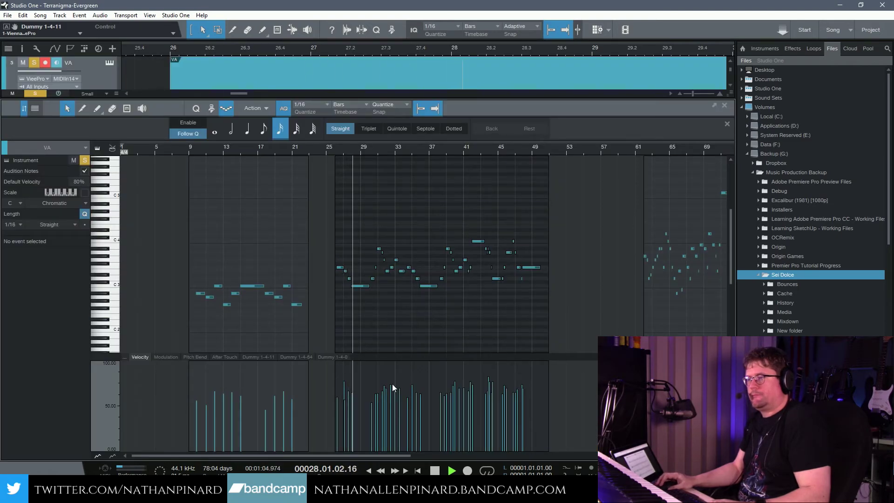
pyautogui.press('space')
pyautogui.press('e')
pyautogui.press('e')
pyautogui.press('e')
pyautogui.press('e')
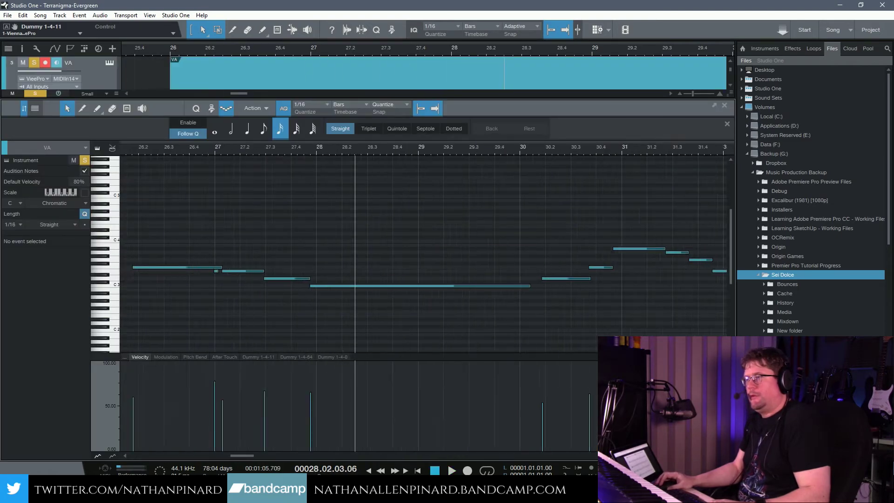
pyautogui.moveTo(239, 454); pyautogui.dragTo(234, 454)
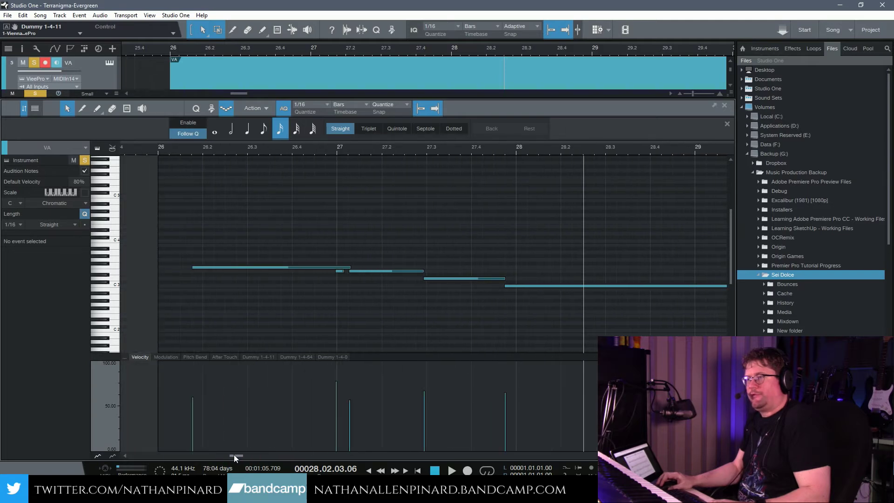
pyautogui.click(400, 270)
pyautogui.press('Delete')
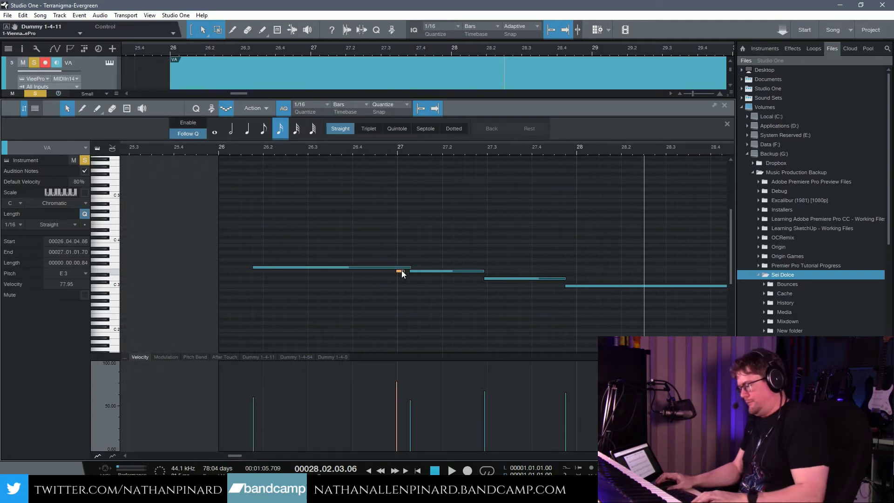
pyautogui.moveTo(410, 272); pyautogui.dragTo(397, 271)
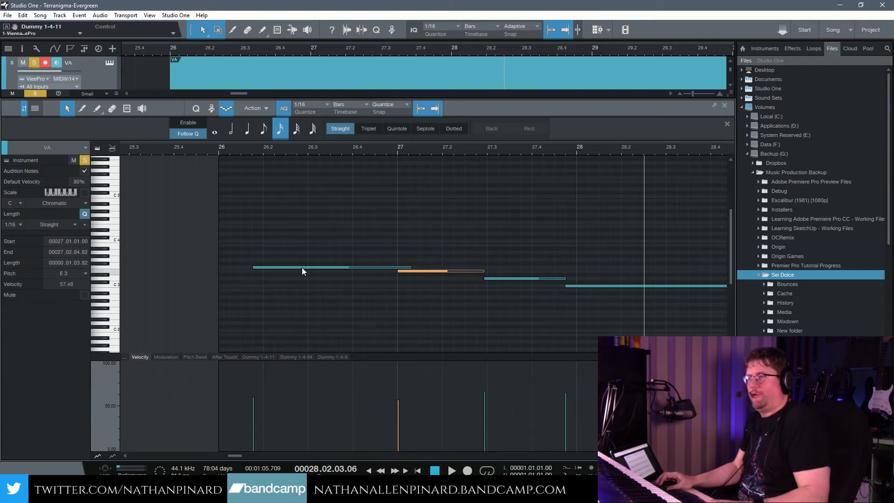
# Play the VA part from around bar 26 and display its Dummy 1-4-11 controller curve
pyautogui.click(219, 147)
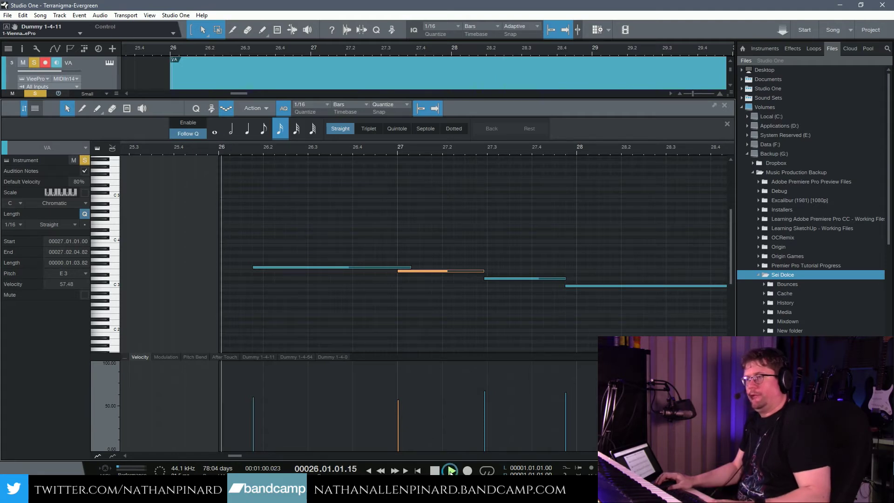
pyautogui.press('space')
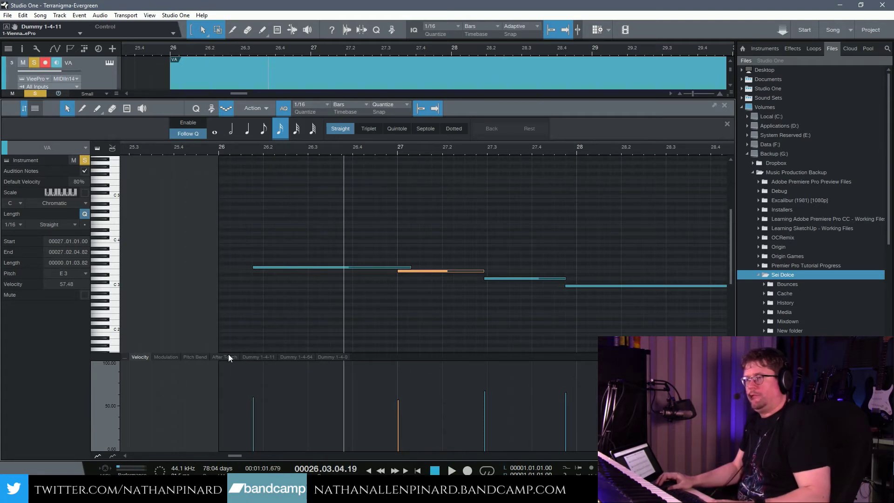
pyautogui.click(162, 357)
pyautogui.click(325, 357)
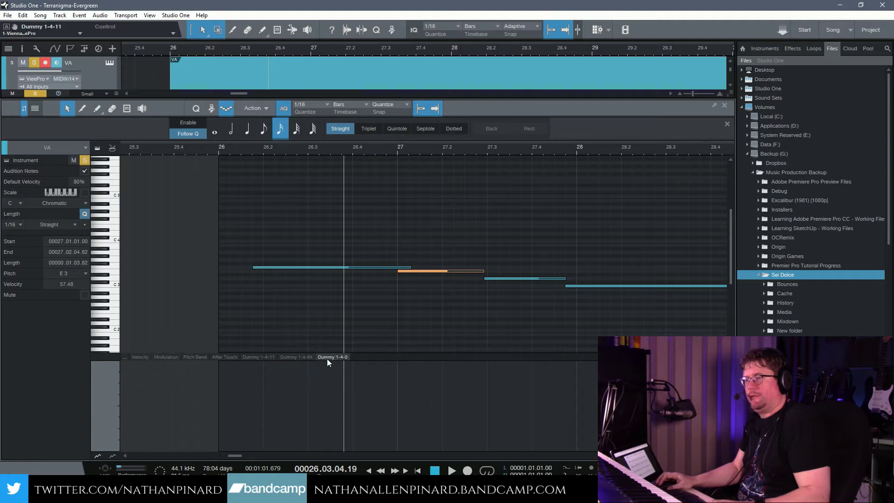
pyautogui.click(270, 357)
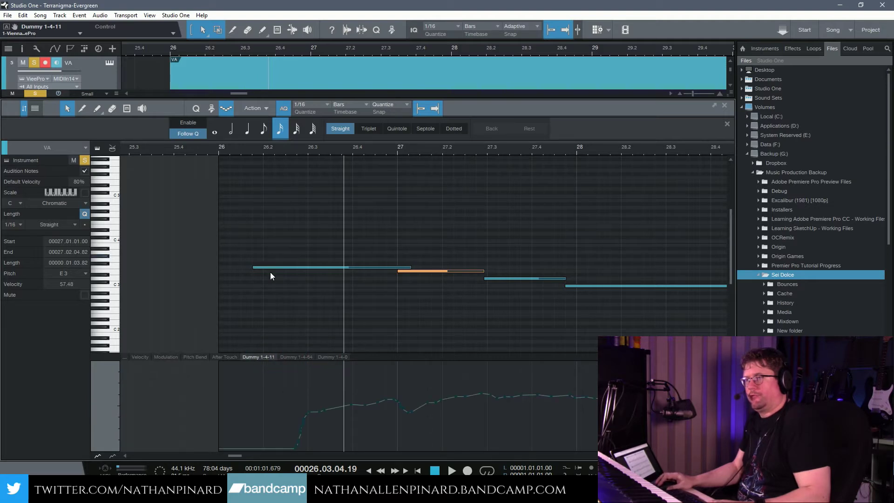
pyautogui.click(148, 149)
pyautogui.press('space')
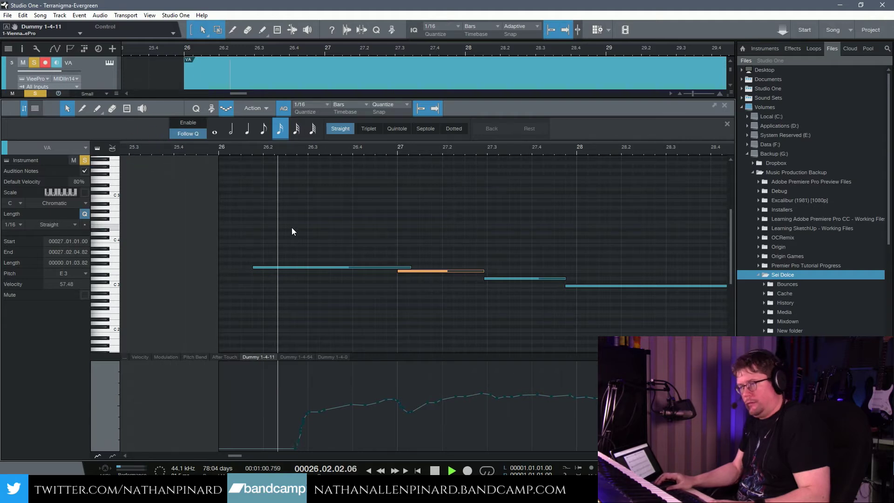
pyautogui.press('space')
# Reshape the start of the Dummy 1-4-11 curve to rise from about beat 26.2, and play the result from just before bar 26
pyautogui.moveTo(320, 415); pyautogui.dragTo(271, 425)
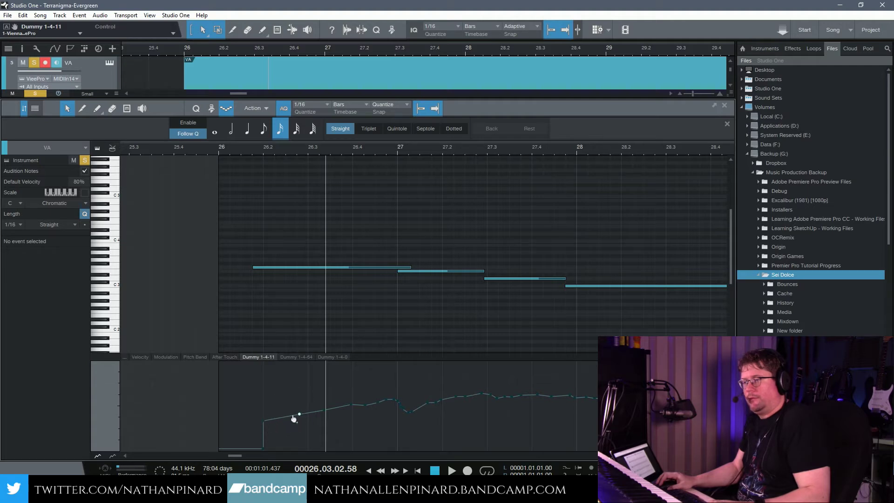
pyautogui.moveTo(267, 423); pyautogui.dragTo(274, 425)
pyautogui.click(152, 149)
pyautogui.press('space')
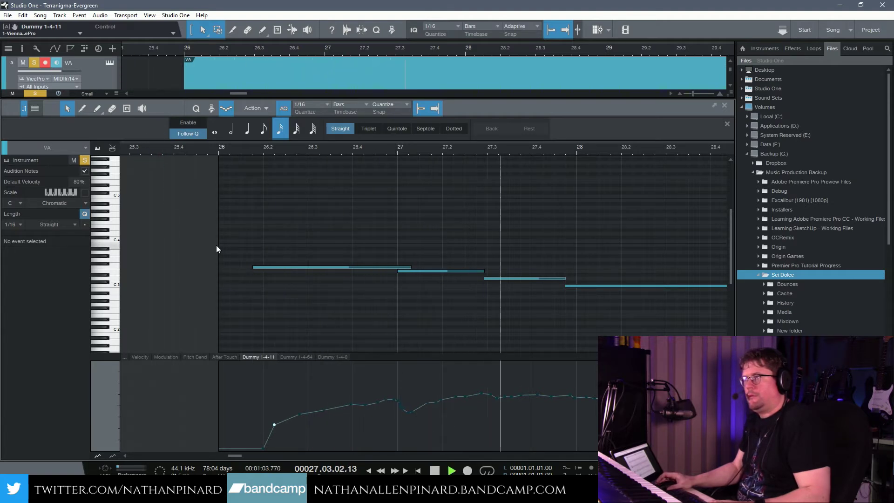
pyautogui.press('space')
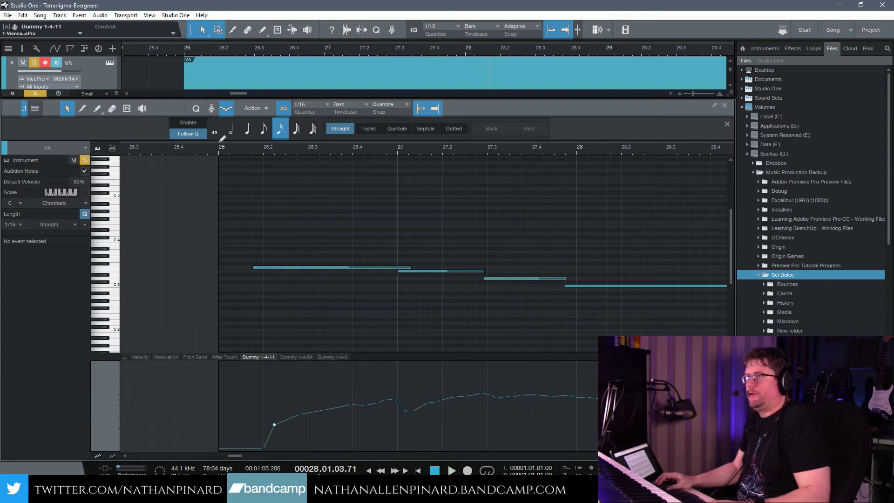
# Undo the last edit to the VA part
pyautogui.click(23, 15)
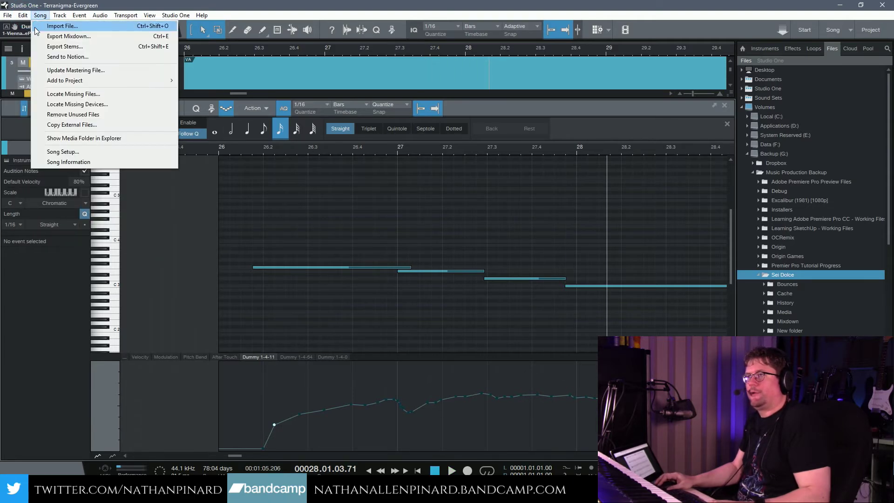
pyautogui.click(24, 16)
pyautogui.click(22, 15)
pyautogui.click(22, 15)
pyautogui.click(23, 17)
pyautogui.click(27, 25)
# Play the VA part to bar 44, lower the long note starting at about beat 44.2 to C 3, and place the playhead at bar 45
pyautogui.press('space')
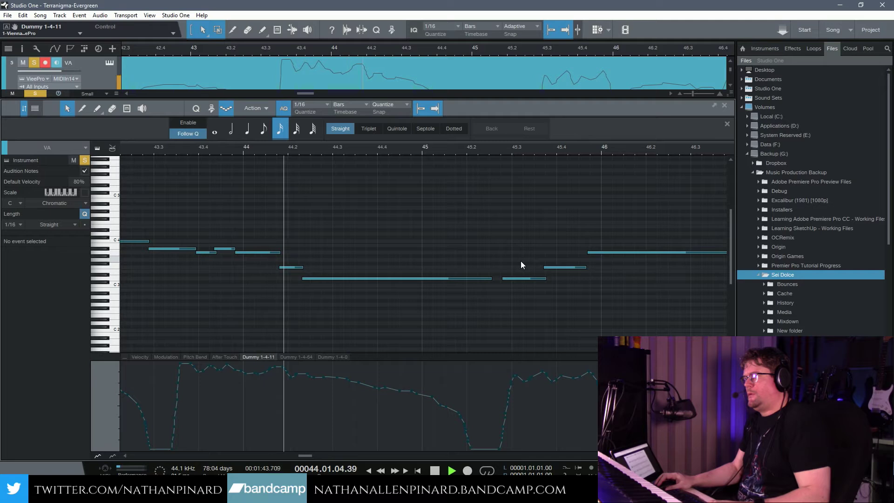
pyautogui.press('space')
pyautogui.moveTo(365, 278); pyautogui.dragTo(367, 285)
pyautogui.click(431, 148)
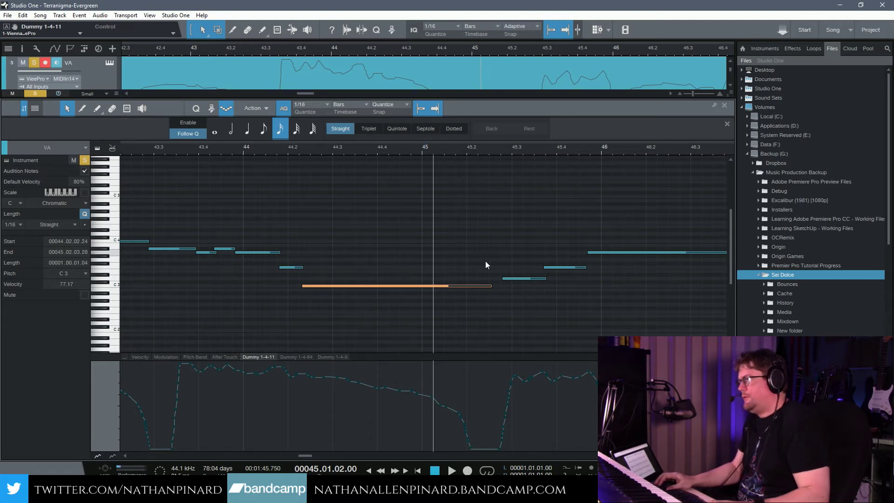
# Raise the long VA note at bar 46 to A# 3 and play the part from around beat 45.2 to bar 48
pyautogui.click(526, 278)
pyautogui.click(556, 268)
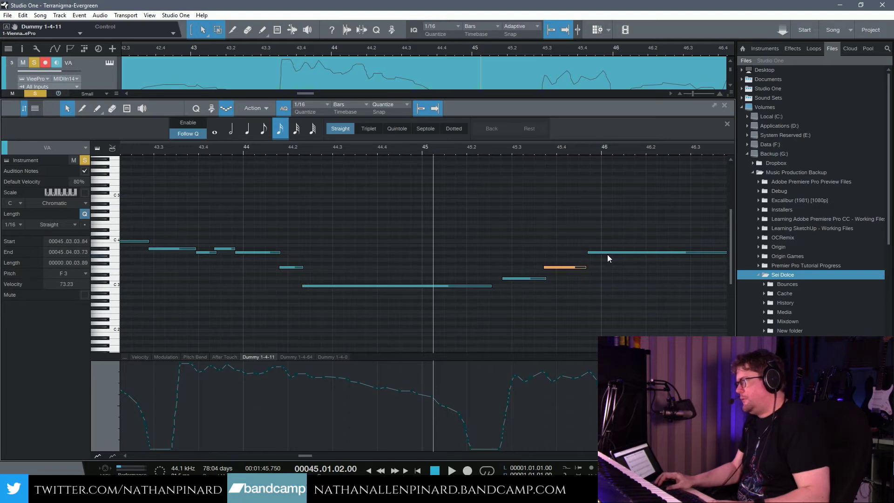
pyautogui.moveTo(607, 252); pyautogui.dragTo(606, 248)
pyautogui.click(456, 148)
pyautogui.press('space')
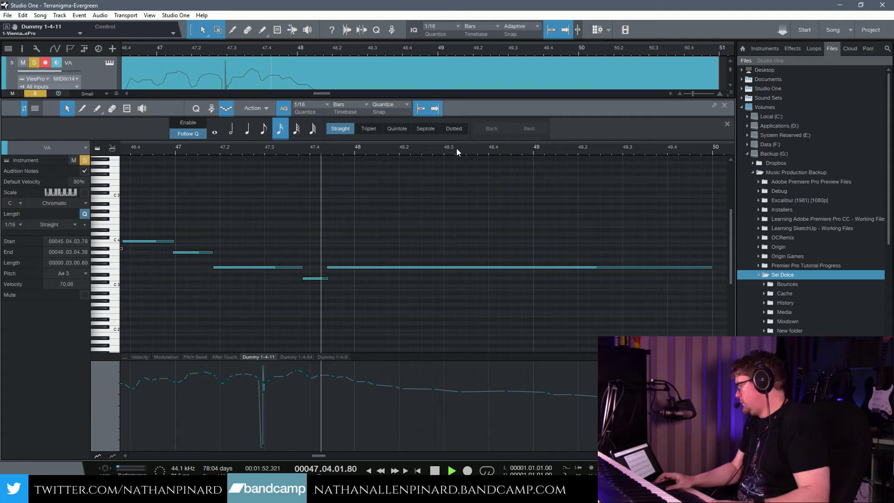
pyautogui.press('space')
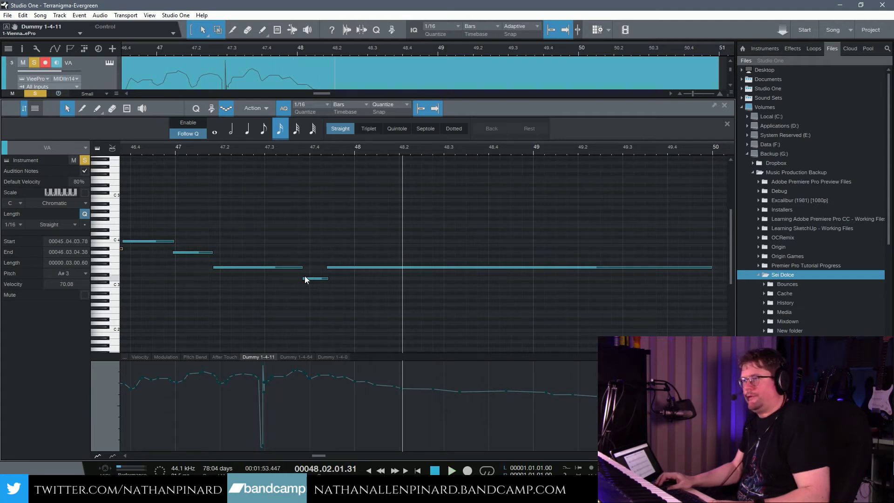
# Shorten the VA note before the D 3 near beat 47.4, start that D 3 at 47.03.04.00, and replay the passage
pyautogui.click(167, 152)
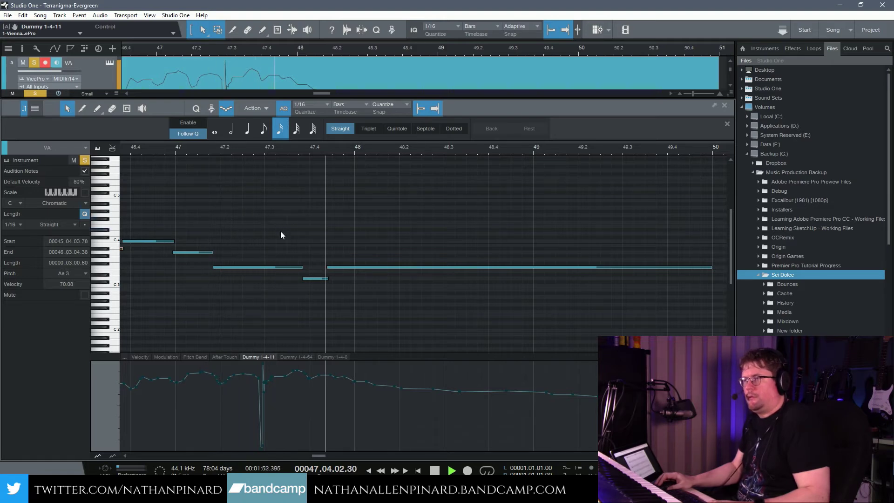
pyautogui.moveTo(304, 268); pyautogui.dragTo(299, 269)
pyautogui.click(152, 149)
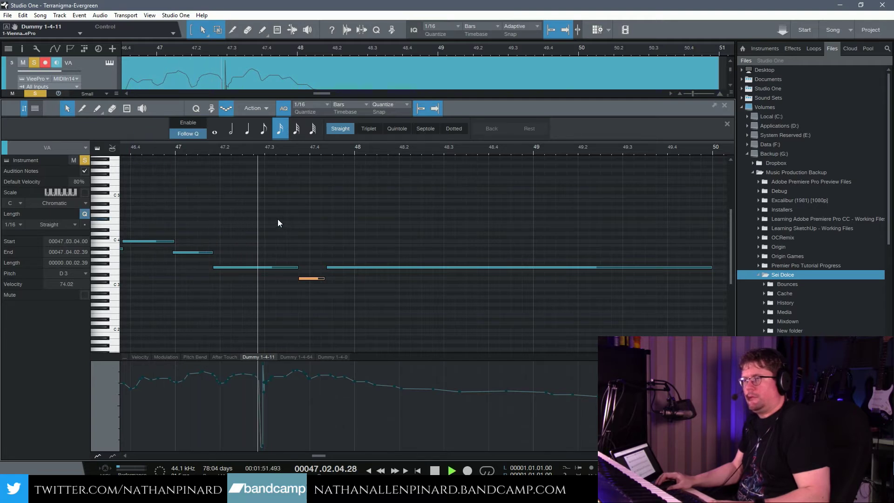
pyautogui.press('space')
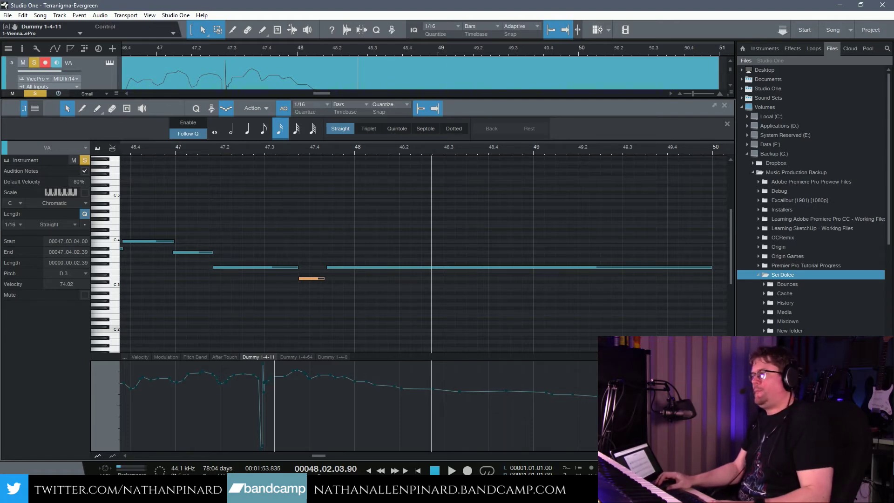
# Close the note editor and switch the solo from the VA track to VI 2
pyautogui.press('F2')
pyautogui.scroll(3, 305, 309)
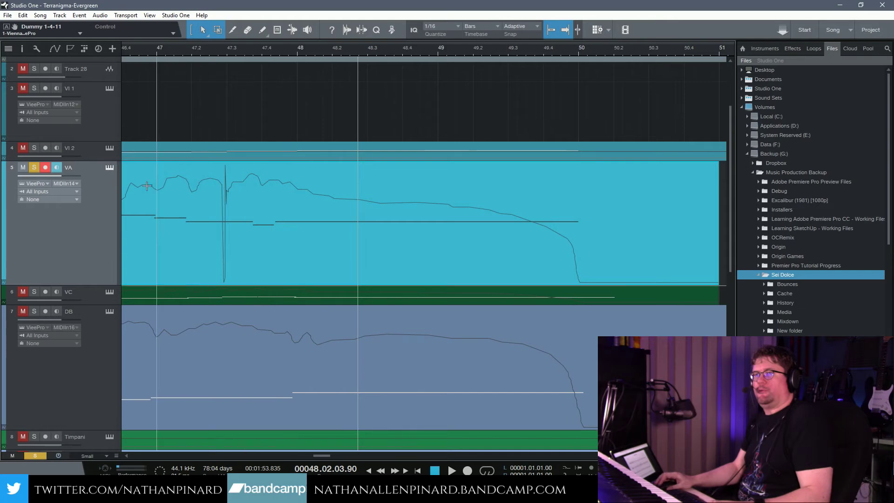
pyautogui.click(35, 167)
pyautogui.scroll(1, 32, 165)
pyautogui.click(33, 164)
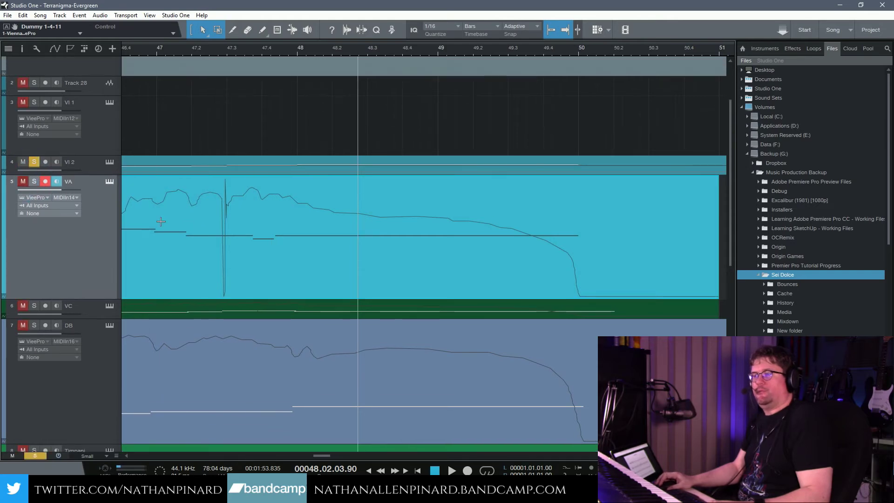
# Place the playhead at the start of the VI 2 part, at beat 23.2, and save the song
pyautogui.moveTo(313, 455); pyautogui.dragTo(225, 462)
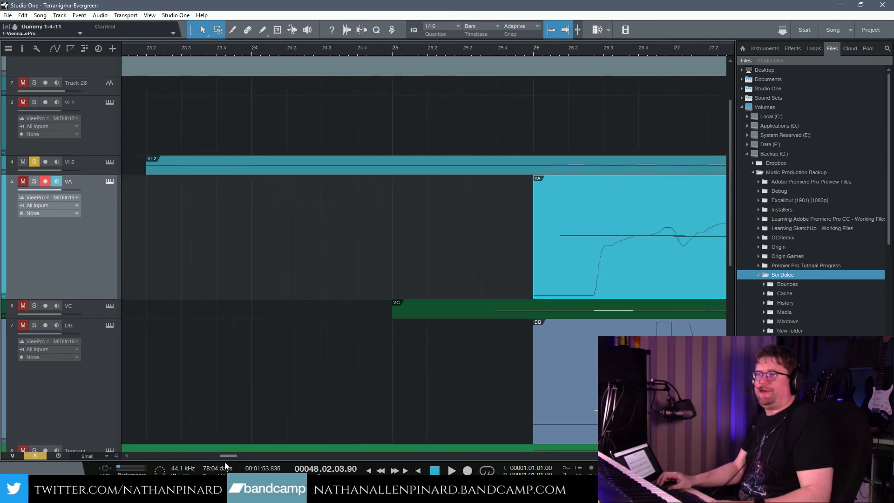
pyautogui.click(147, 51)
pyautogui.click(7, 15)
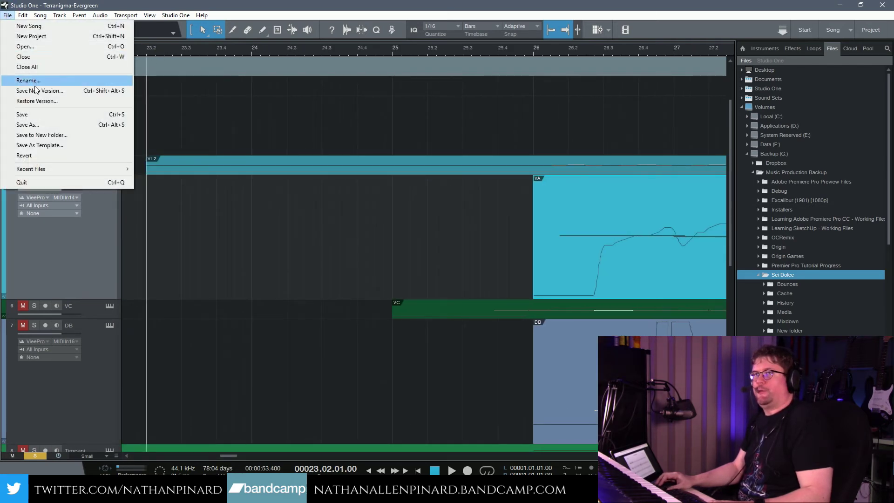
pyautogui.click(28, 114)
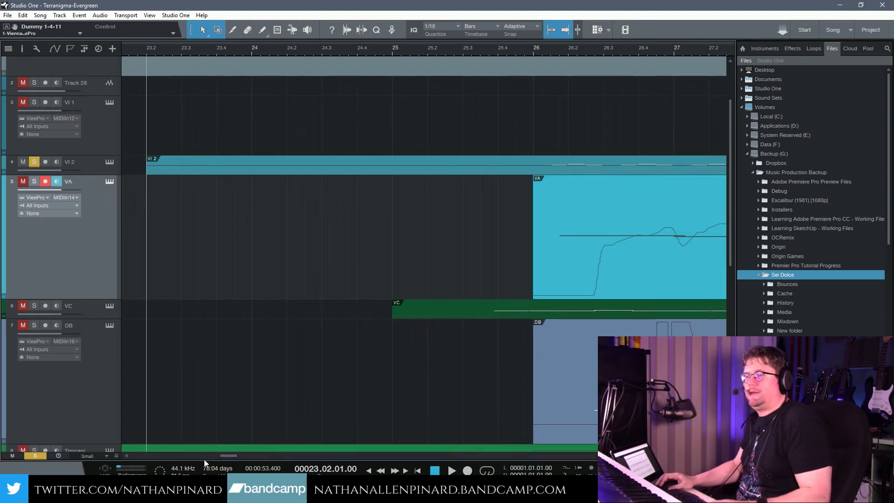
# Play VI 2 from around bar 42, clear its solo during playback, and listen to the full arrangement past bar 46
pyautogui.moveTo(224, 455); pyautogui.dragTo(291, 382)
pyautogui.click(379, 48)
pyautogui.press('space')
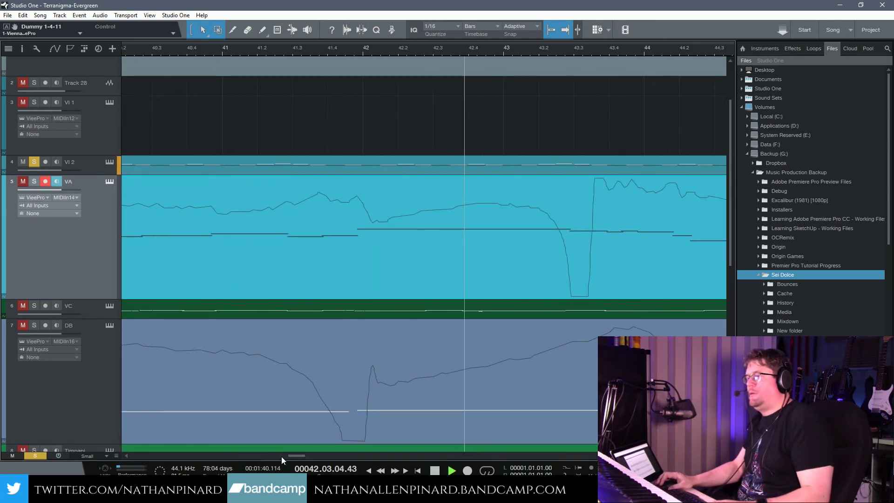
pyautogui.click(34, 162)
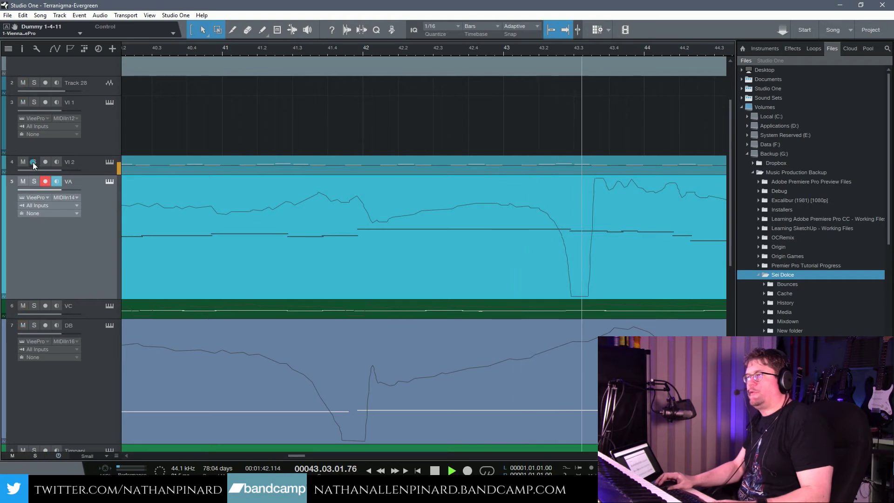
pyautogui.moveTo(289, 457); pyautogui.dragTo(313, 461)
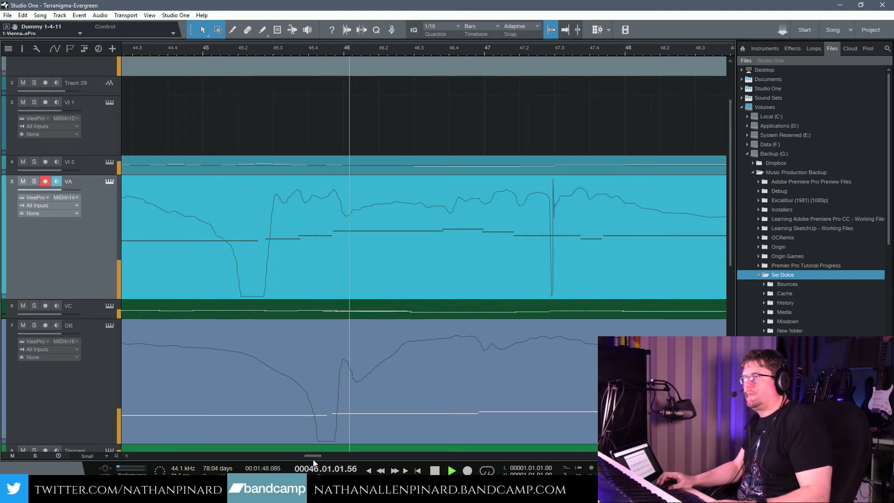
pyautogui.press('space')
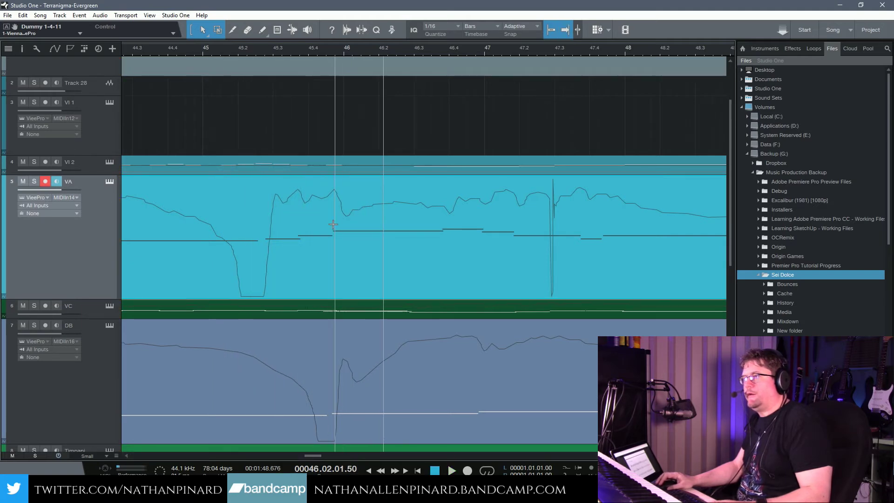
# Enlarge the VI 2 track and split its part at bar 46
pyautogui.click(232, 30)
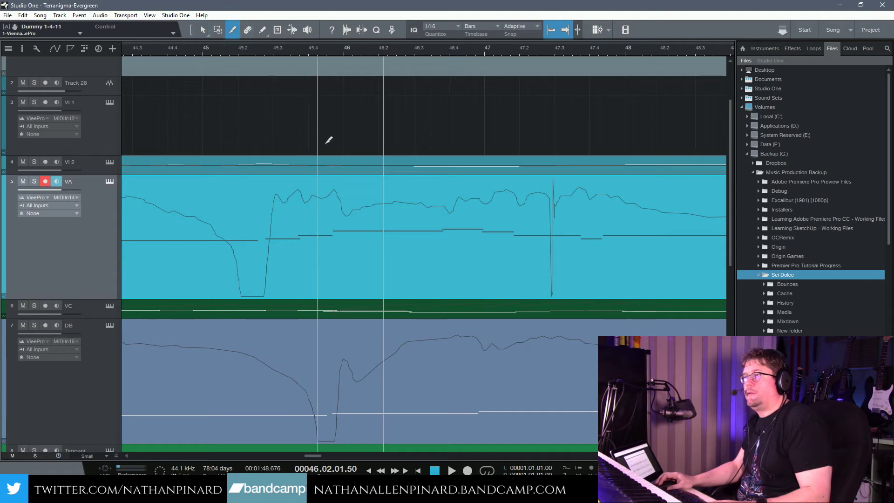
pyautogui.click(351, 49)
pyautogui.moveTo(86, 175); pyautogui.dragTo(86, 296)
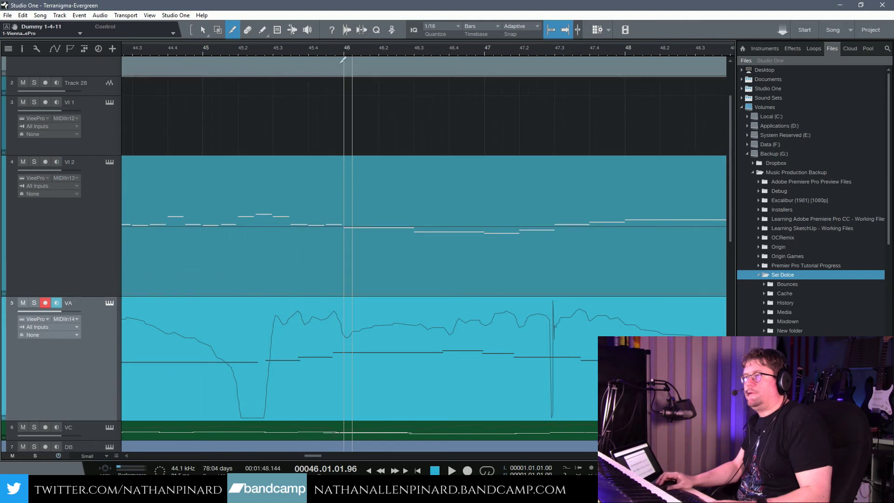
pyautogui.click(348, 193)
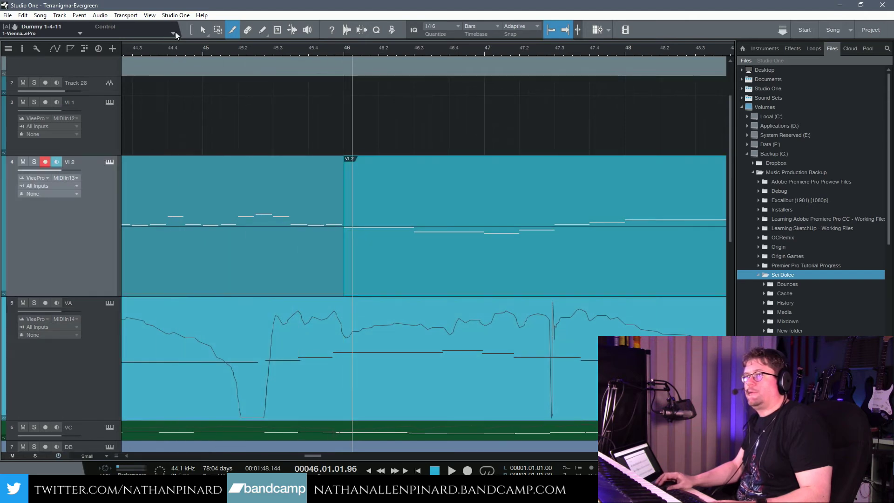
pyautogui.click(202, 30)
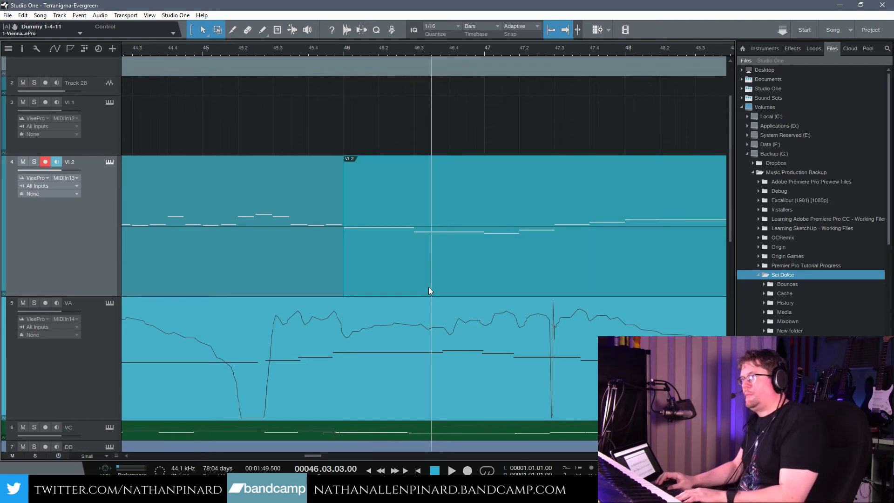
# Split the VI 2 part at bar 51 and delete the section between bars 46 and 51
pyautogui.moveTo(313, 456); pyautogui.dragTo(331, 459)
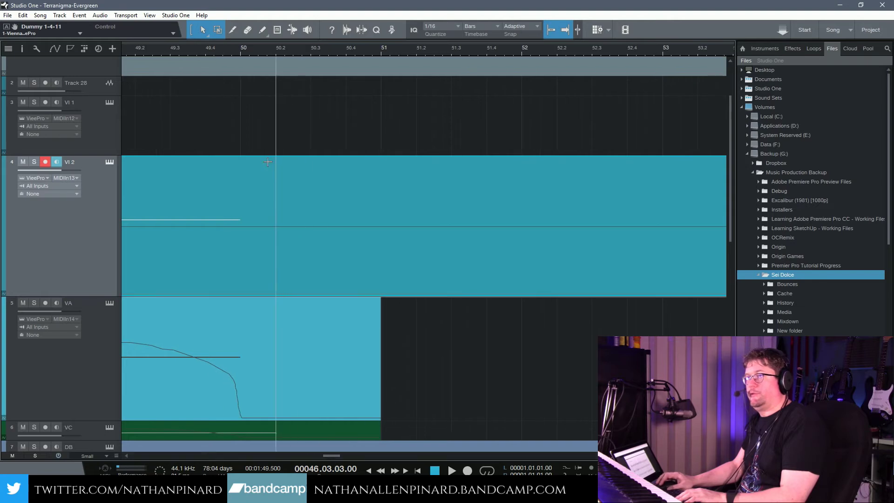
pyautogui.click(232, 29)
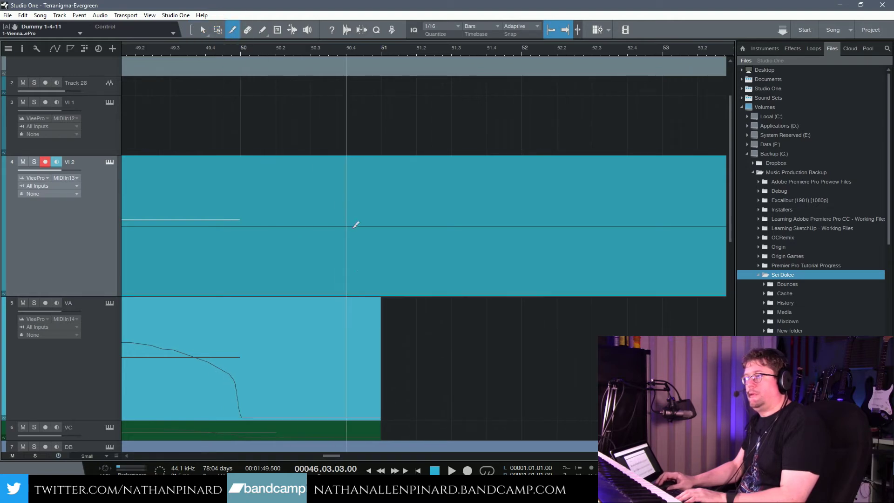
pyautogui.click(385, 267)
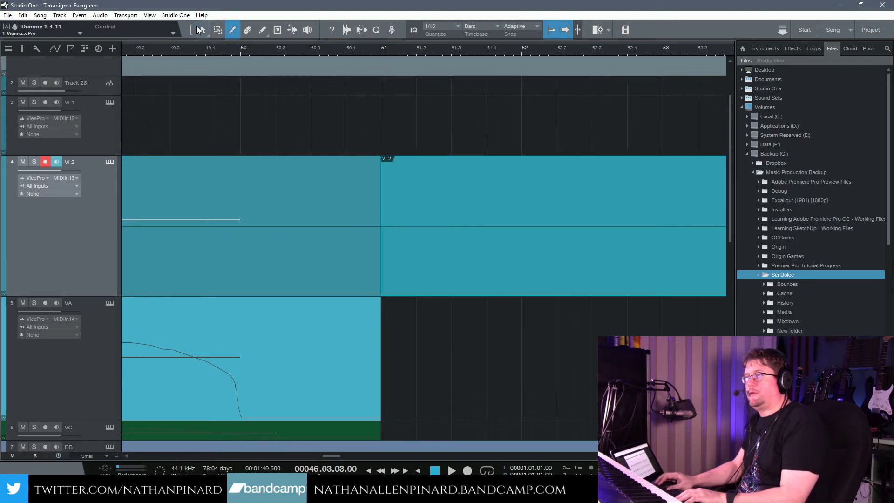
pyautogui.click(203, 29)
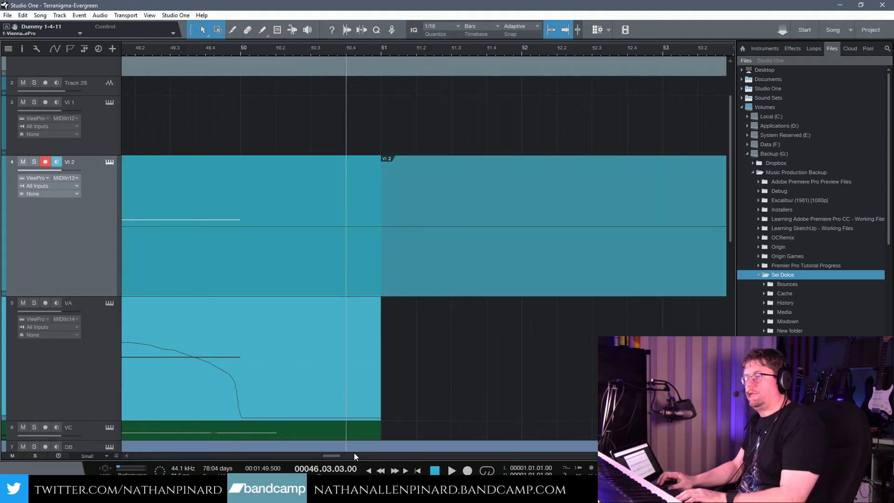
pyautogui.moveTo(331, 456); pyautogui.dragTo(317, 456)
pyautogui.press('Delete')
# Mute the VI 2 part that ends at bar 46 and place the playhead at bar 46
pyautogui.press('6')
pyautogui.click(254, 198)
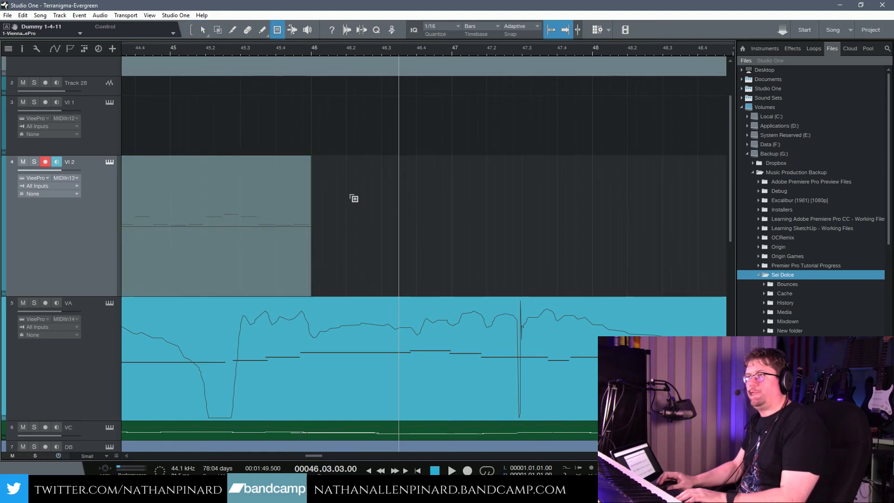
pyautogui.click(201, 31)
pyautogui.click(311, 50)
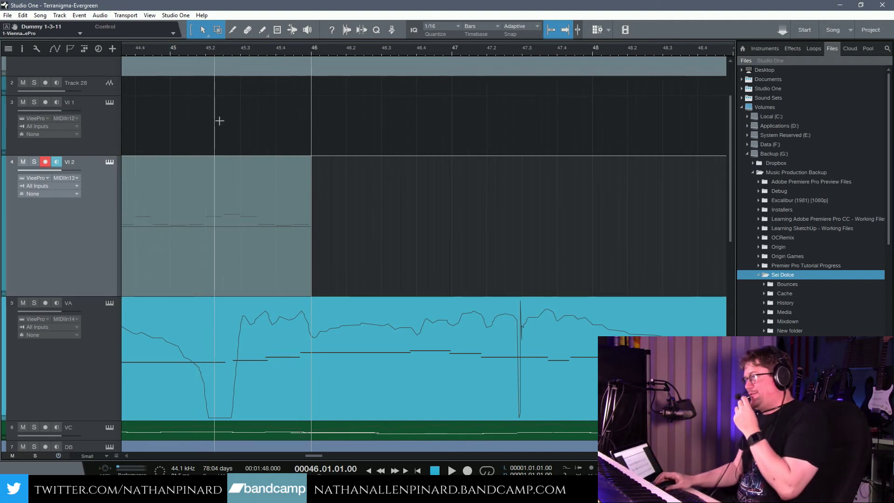
# Record a new VI 2 performance, starting playback just before bar 42 and stopping at about bar 51
pyautogui.click(162, 51)
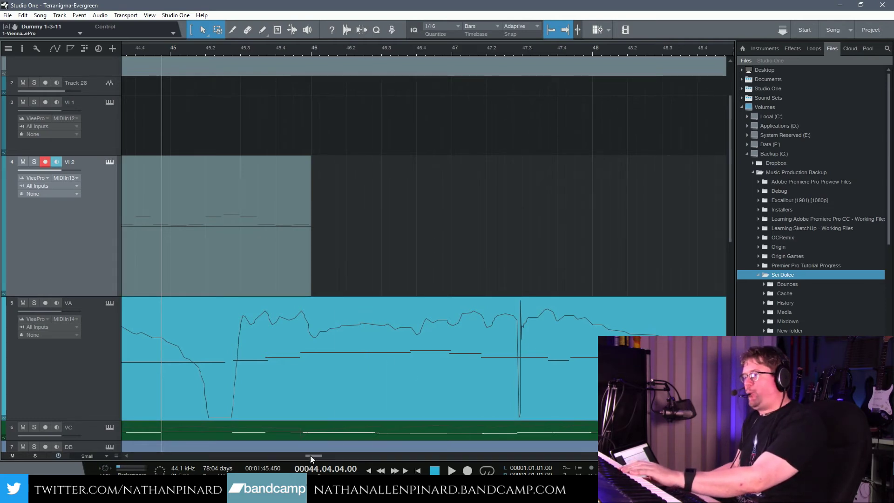
pyautogui.moveTo(310, 455); pyautogui.dragTo(298, 455)
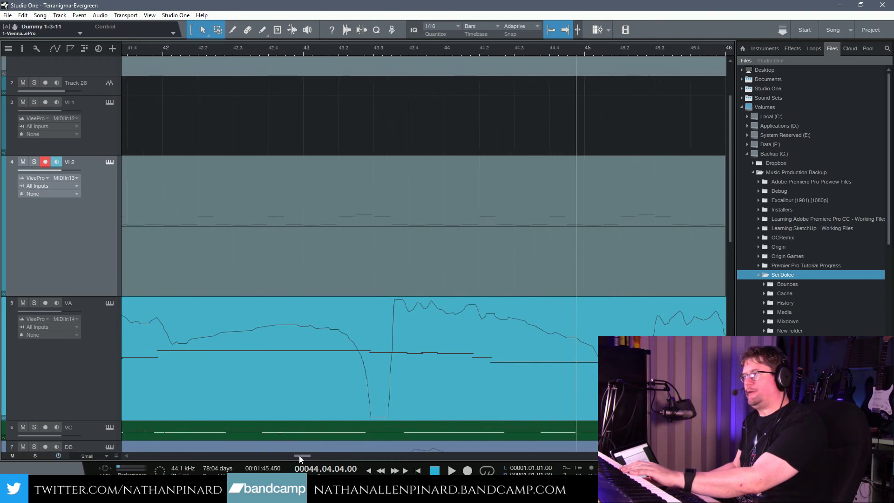
pyautogui.click(156, 54)
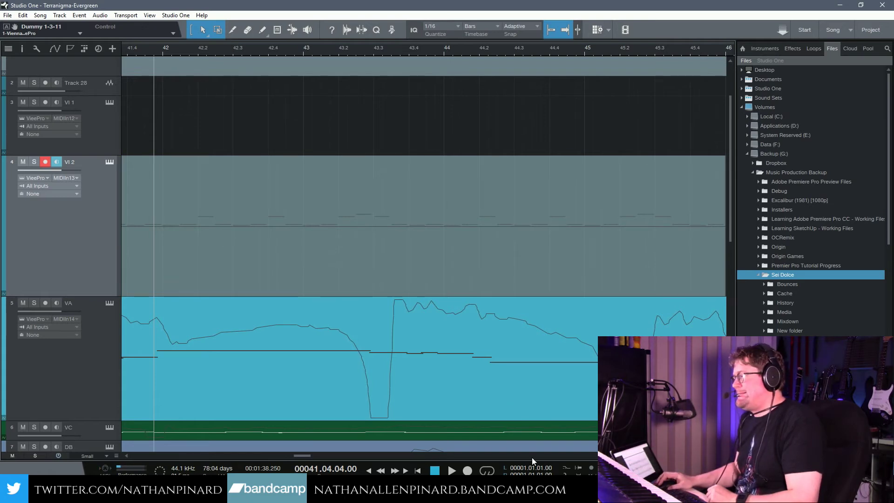
pyautogui.click(467, 470)
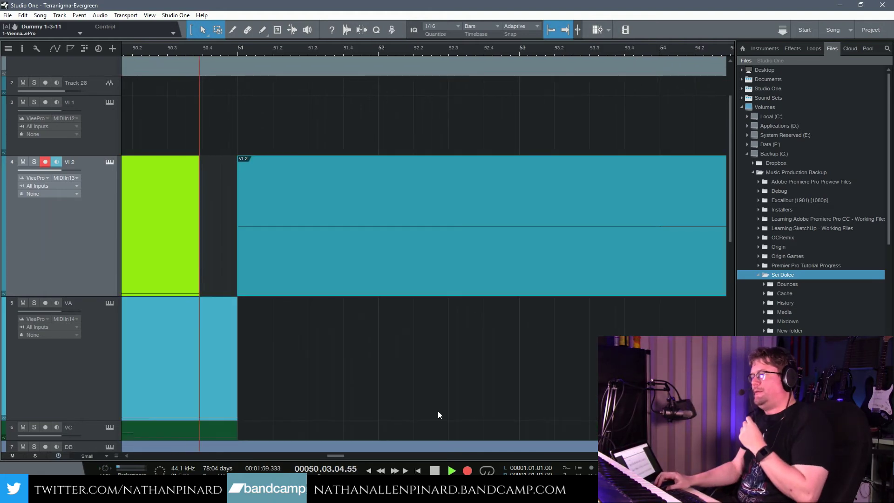
pyautogui.press('space')
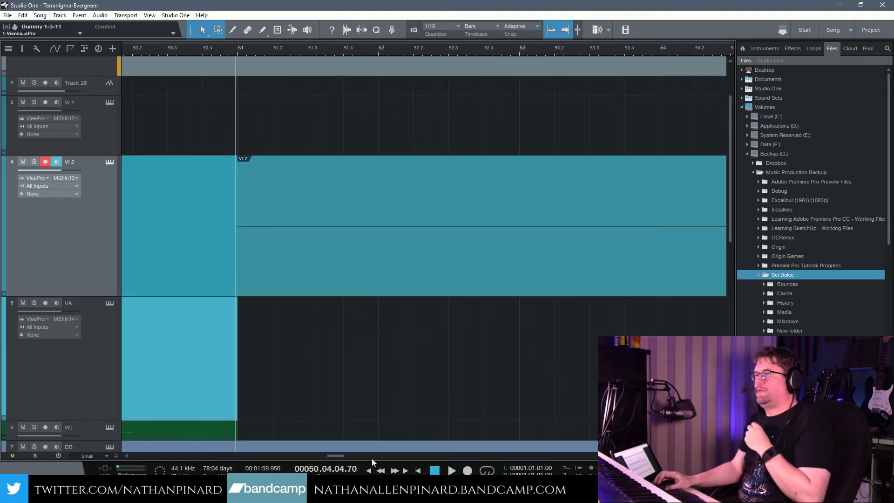
# Save the song with the newly recorded VI 2 part
pyautogui.moveTo(336, 455); pyautogui.dragTo(321, 457)
pyautogui.click(8, 15)
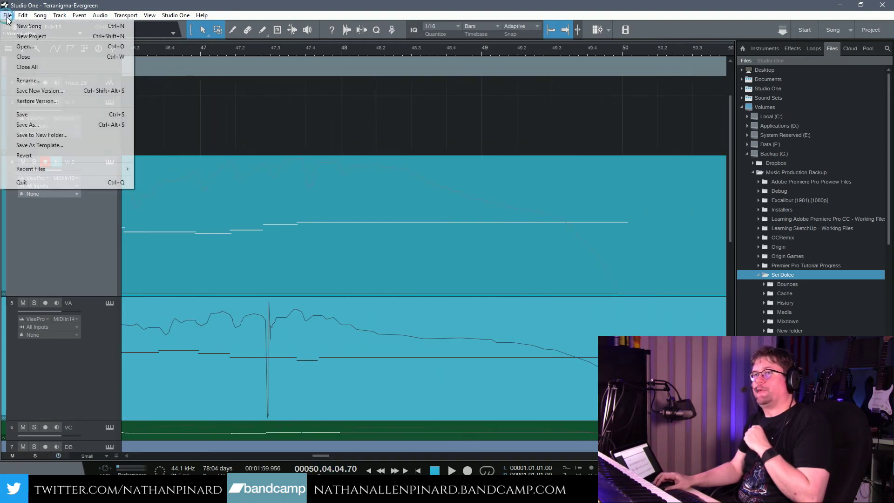
pyautogui.click(33, 114)
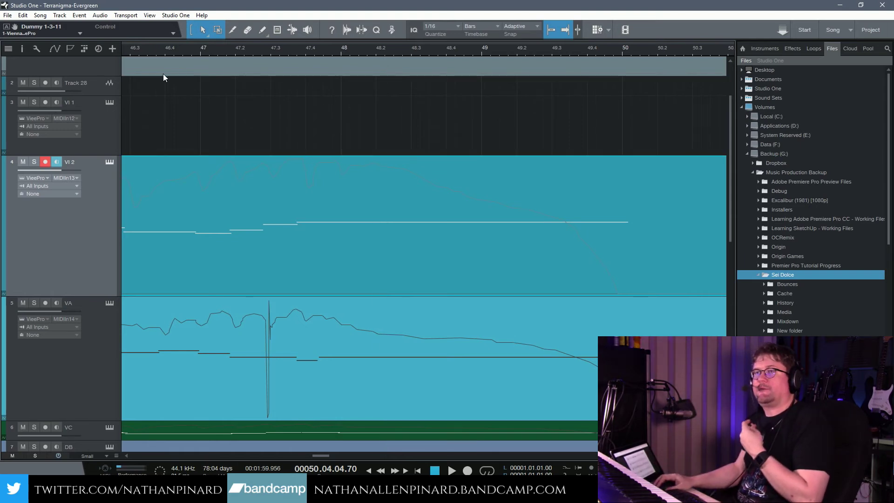
# Disarm the VI 2 track and arm VI 1 for recording
pyautogui.click(36, 103)
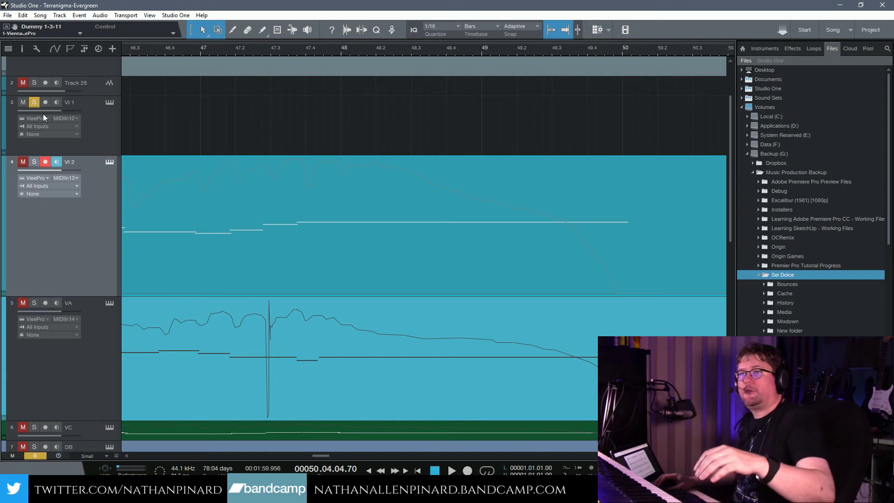
pyautogui.click(34, 102)
pyautogui.click(45, 161)
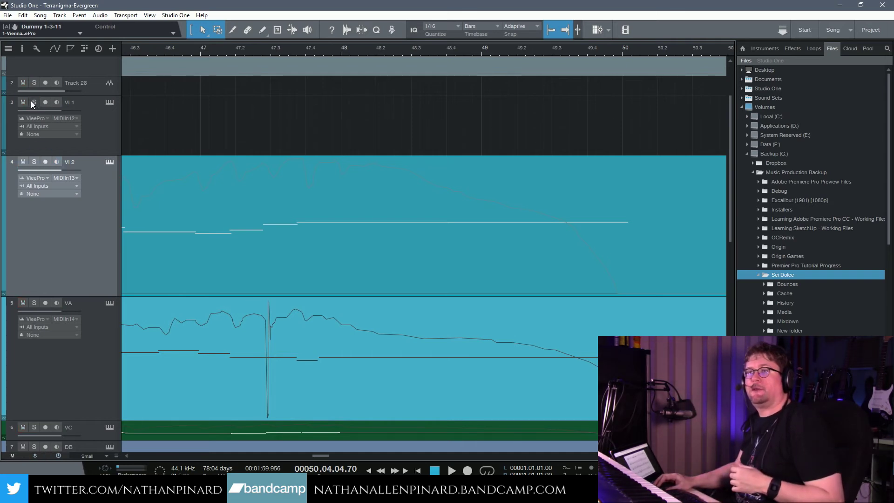
pyautogui.click(45, 104)
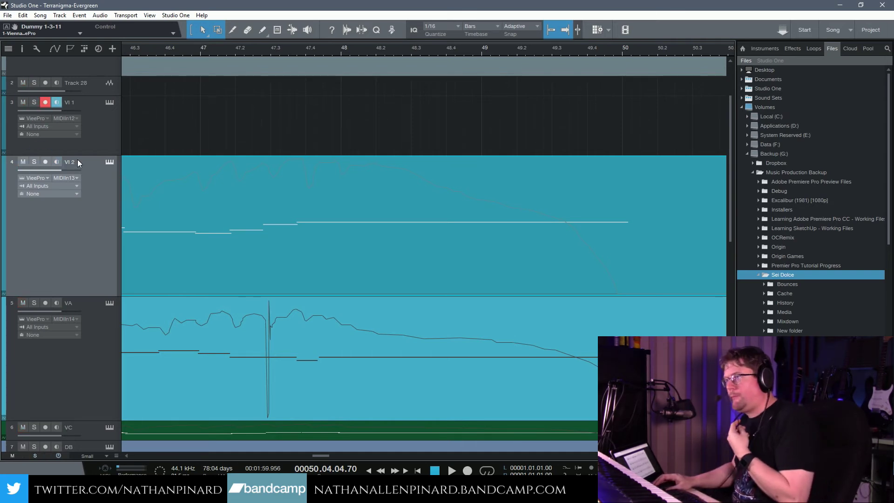
# Play back the passage just before bar 24, ahead of the VA entrance
pyautogui.moveTo(310, 453); pyautogui.dragTo(230, 454)
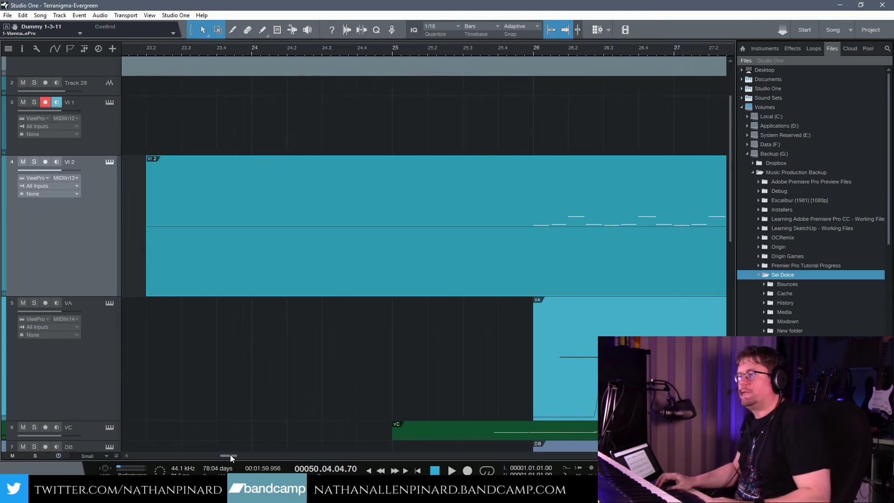
pyautogui.click(221, 48)
pyautogui.press('space')
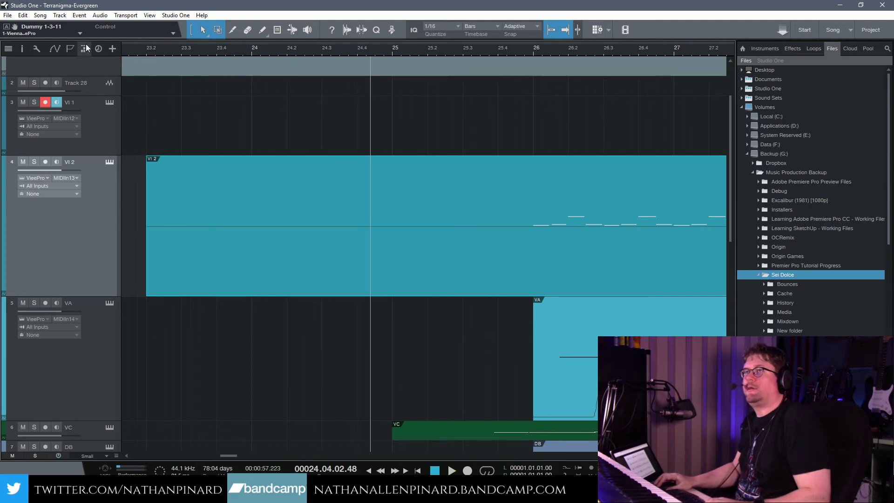
# Show the marker track, add a marker at bar 26 and name it "B"
pyautogui.click(68, 47)
pyautogui.click(534, 48)
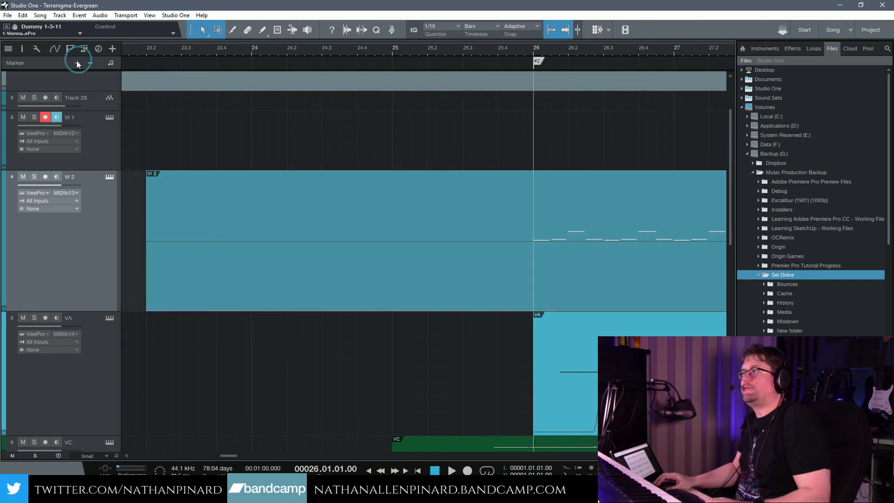
pyautogui.click(537, 62)
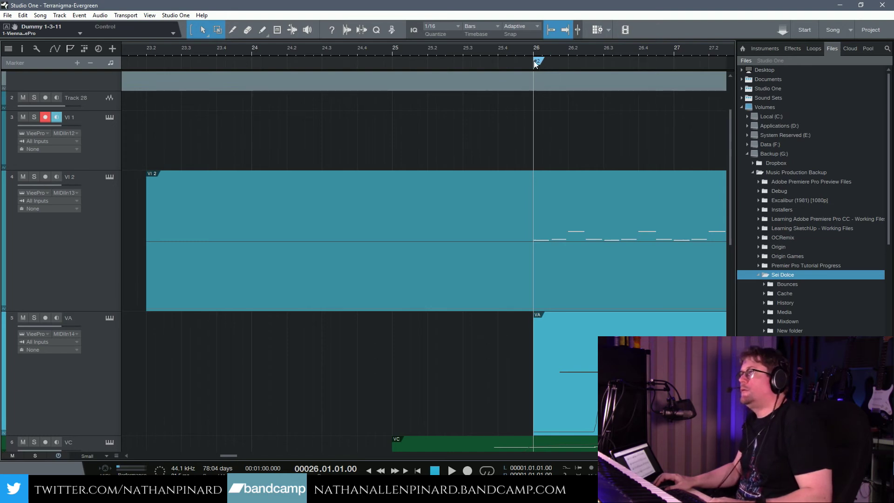
pyautogui.doubleClick(535, 62)
pyautogui.write('B')
pyautogui.click(447, 272)
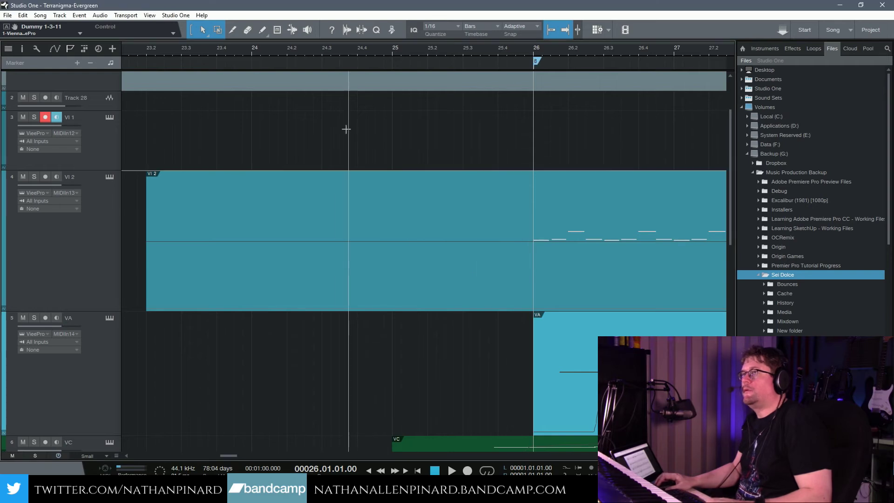
pyautogui.click(146, 53)
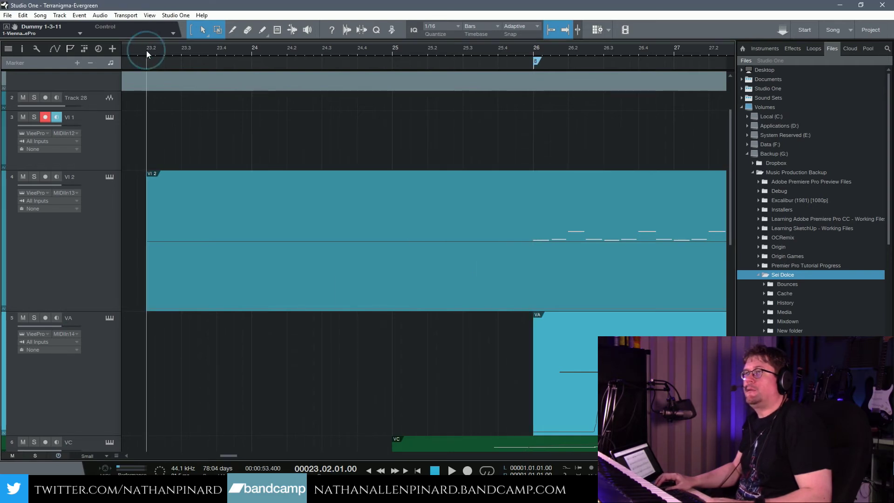
pyautogui.click(250, 50)
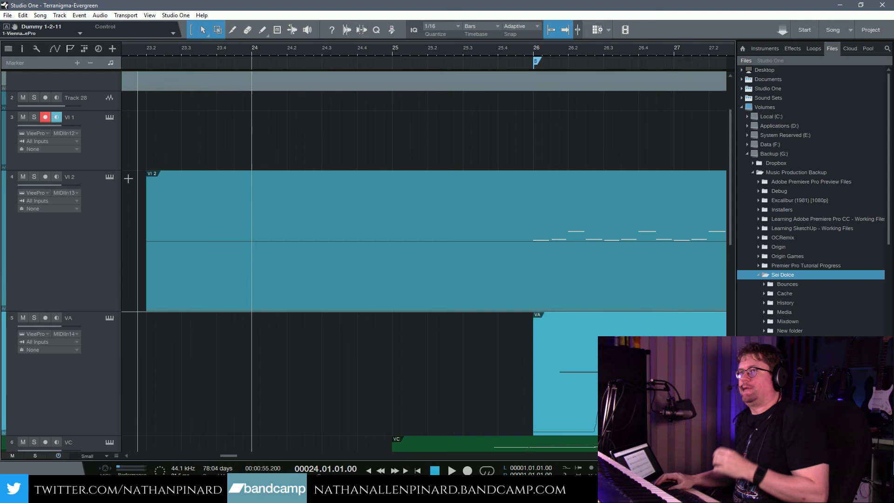
pyautogui.moveTo(231, 456); pyautogui.dragTo(239, 425)
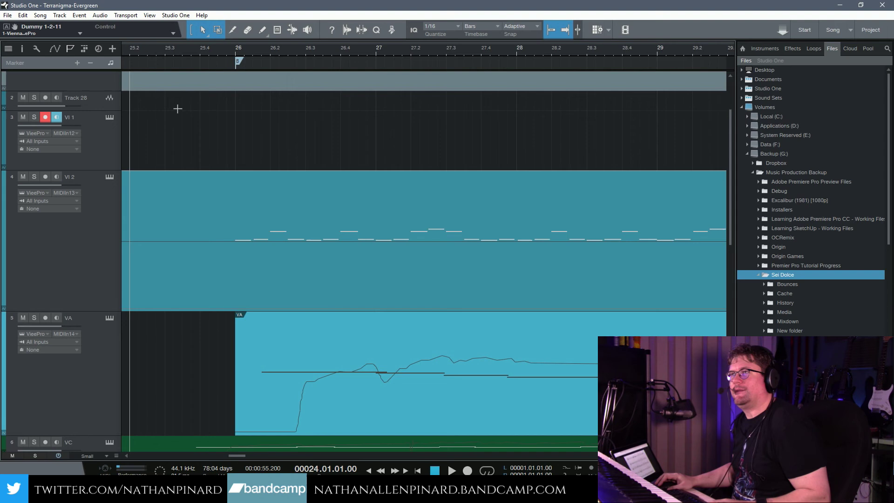
pyautogui.click(233, 47)
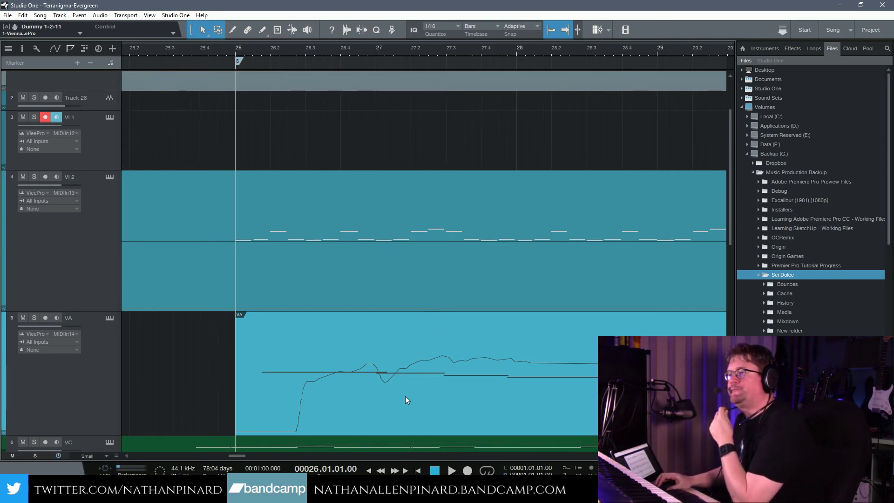
# Record a new VI 1 performance from bar 24, stopping at about bar 51
pyautogui.moveTo(238, 454); pyautogui.dragTo(235, 456)
pyautogui.moveTo(236, 454)
pyautogui.mouseDown()
pyautogui.moveTo(222, 455)
pyautogui.moveTo(229, 461)
pyautogui.mouseUp()
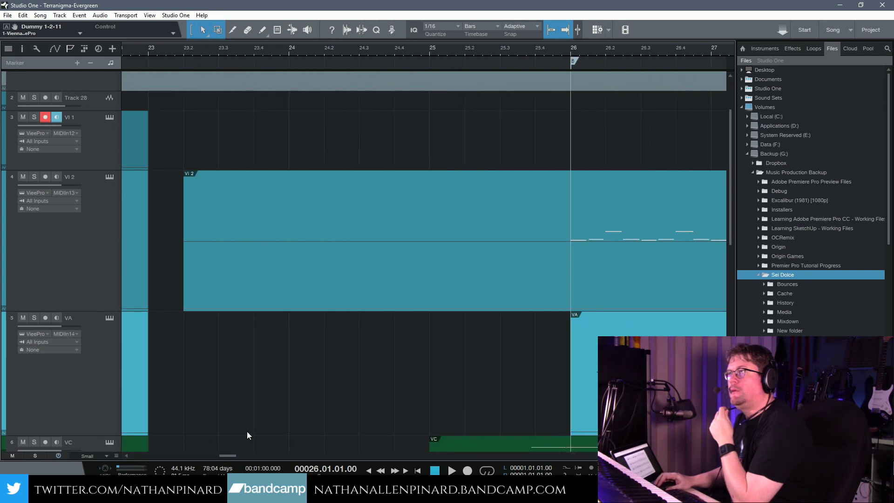
pyautogui.click(289, 54)
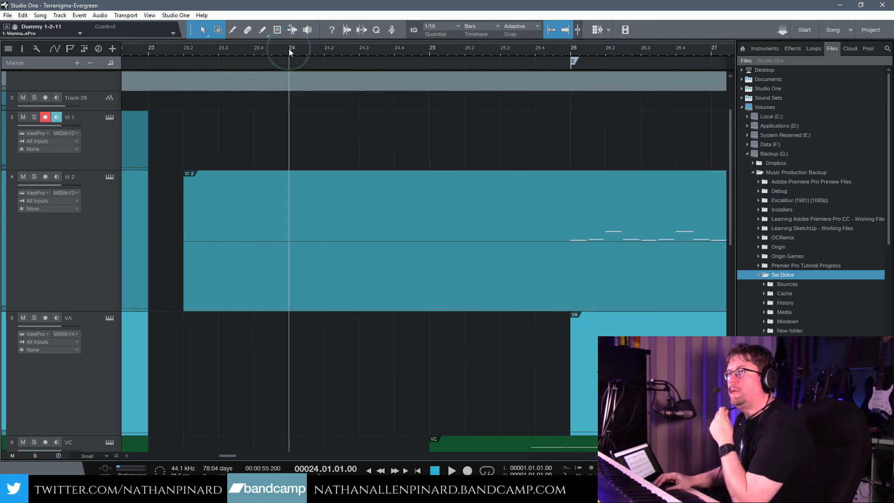
pyautogui.click(467, 471)
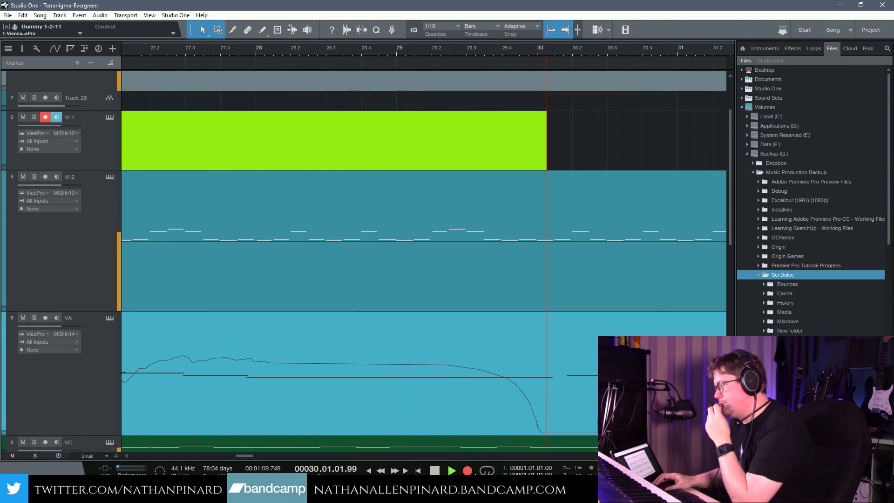
pyautogui.moveTo(422, 492)
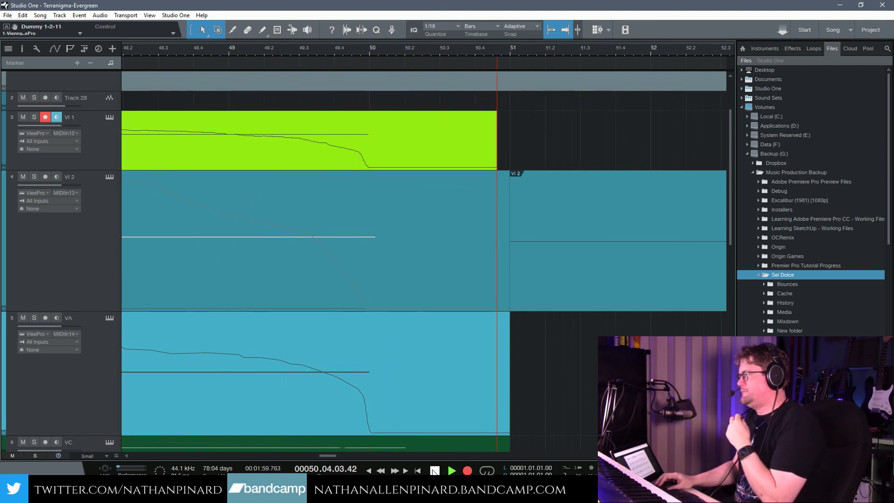
pyautogui.press('space')
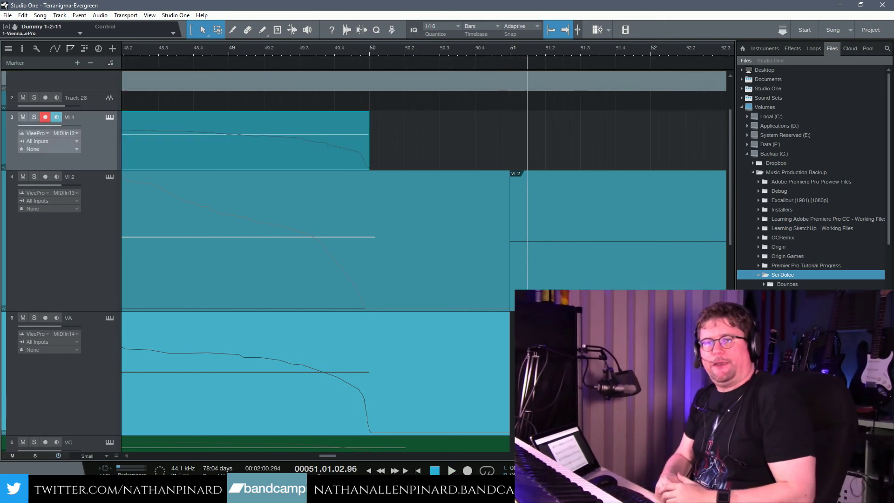